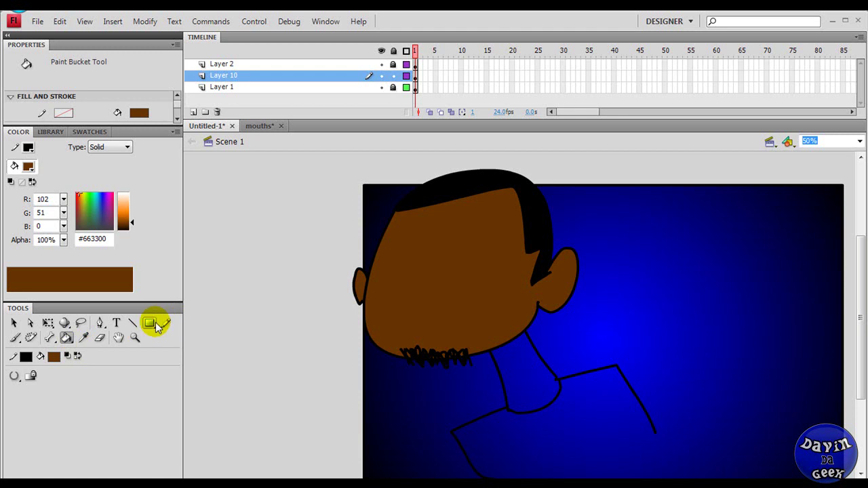
Step: Close the top of the neck outline with a black pencil stroke and fill the neck with brown #663300
left_click(26, 356)
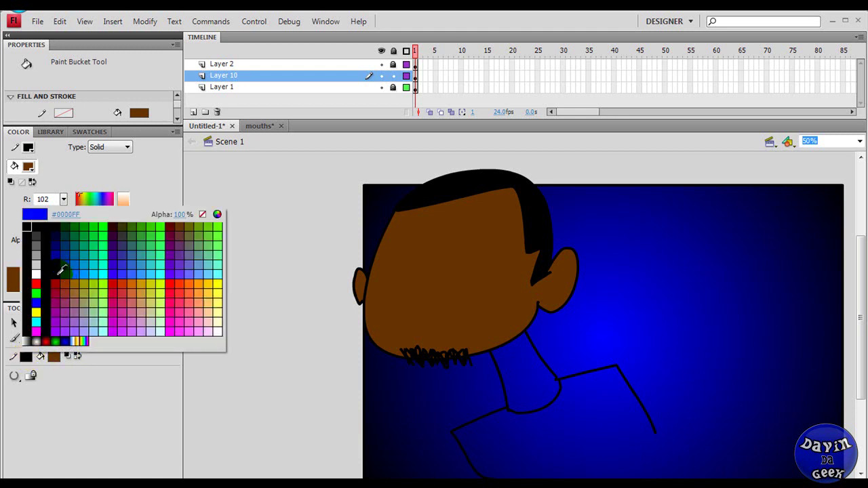
left_click(60, 222)
left_click(167, 324)
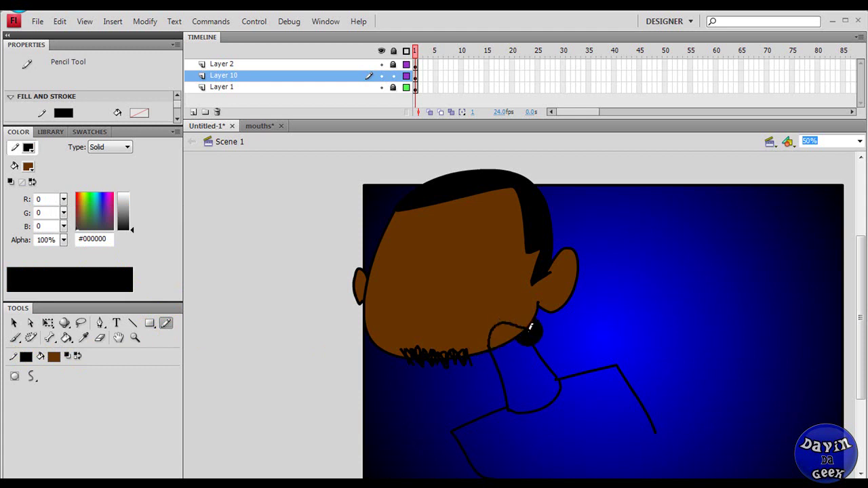
left_click_drag(531, 328, 531, 330)
left_click(66, 338)
left_click(514, 349)
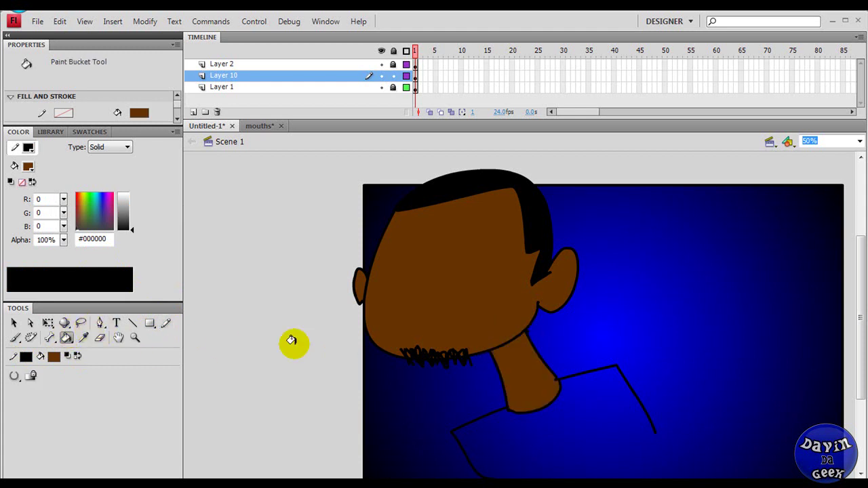
Step: Lock Layer 10, unlock Layer 2 and select the head in its first frame
left_click(394, 75)
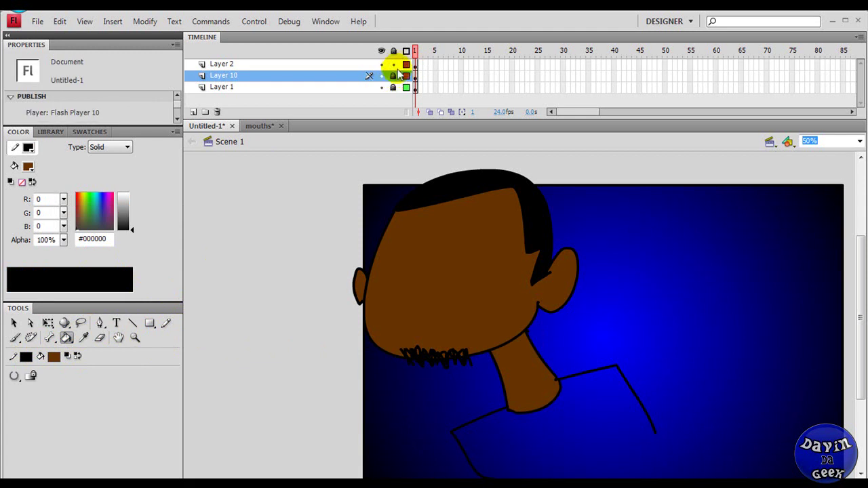
left_click(415, 63)
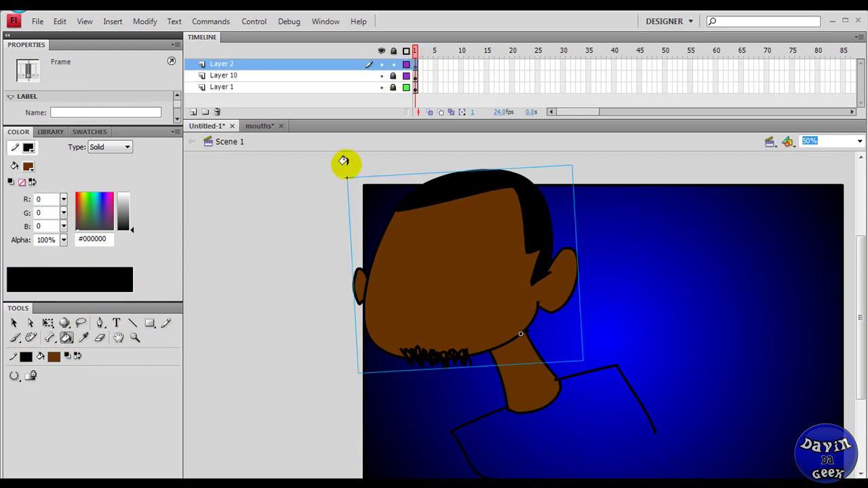
left_click(15, 323)
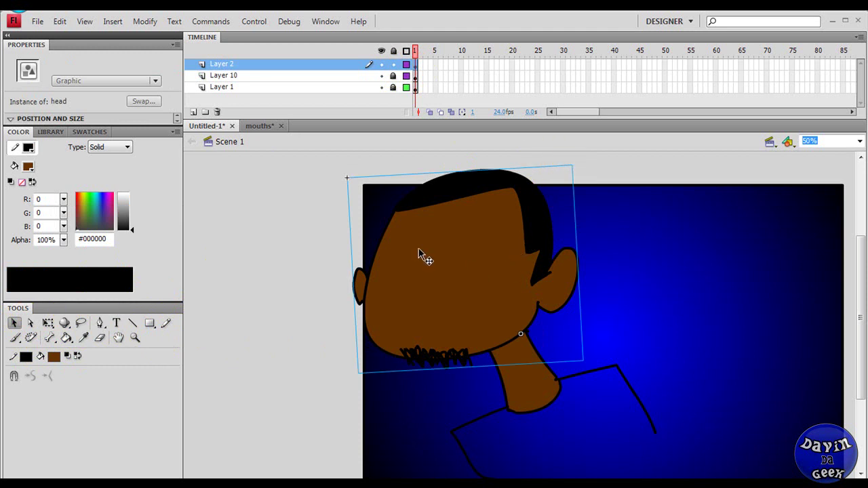
Step: Use Free Transform to tilt the head counterclockwise about its neck pivot and slightly adjust its size
left_click(151, 21)
mouse_move(204, 170)
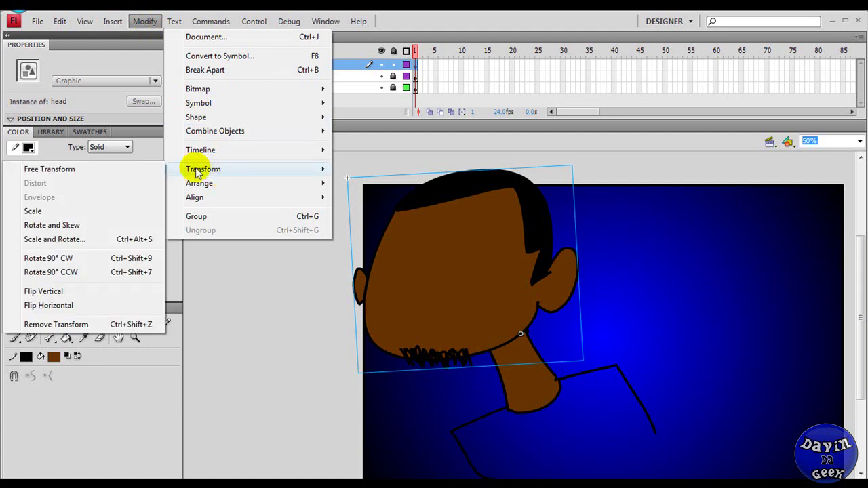
left_click(126, 169)
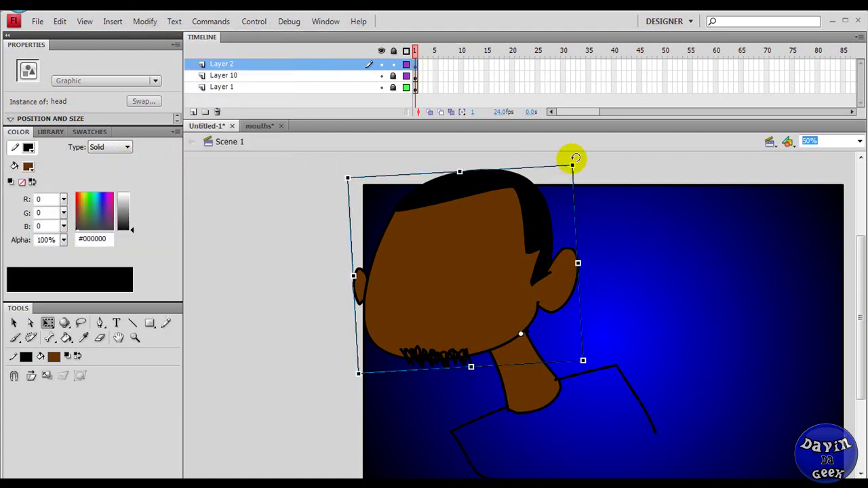
left_click_drag(572, 155, 541, 198)
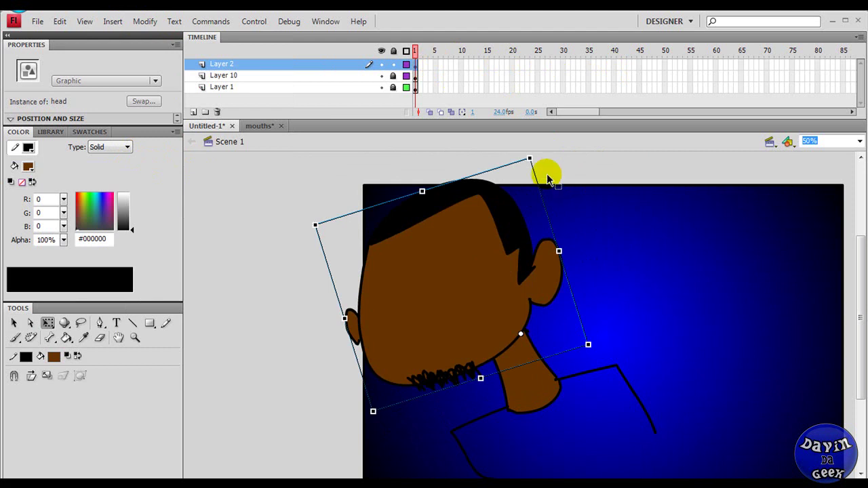
mouse_move(530, 158)
left_mouse_down()
mouse_move(513, 170)
mouse_move(530, 170)
mouse_move(510, 176)
mouse_move(555, 184)
mouse_move(554, 171)
mouse_move(510, 145)
mouse_move(536, 154)
left_mouse_up()
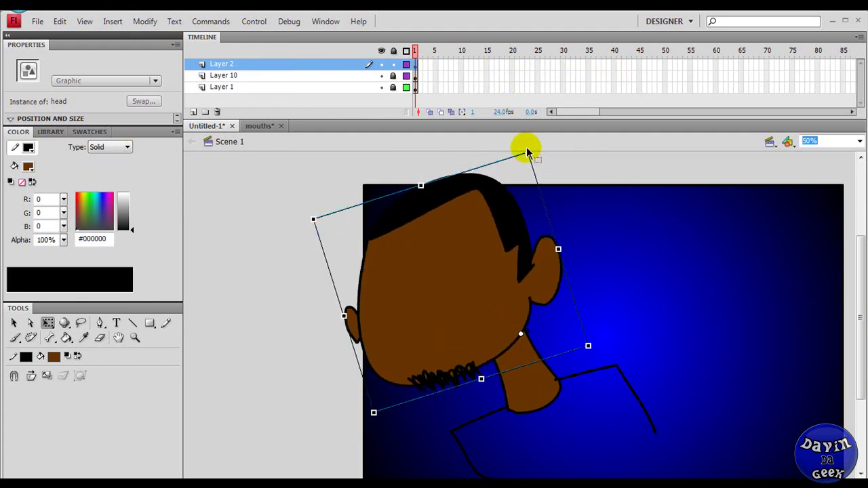
Step: Show the symbols inside the library's body folder
scroll(361, 149, "up", 1)
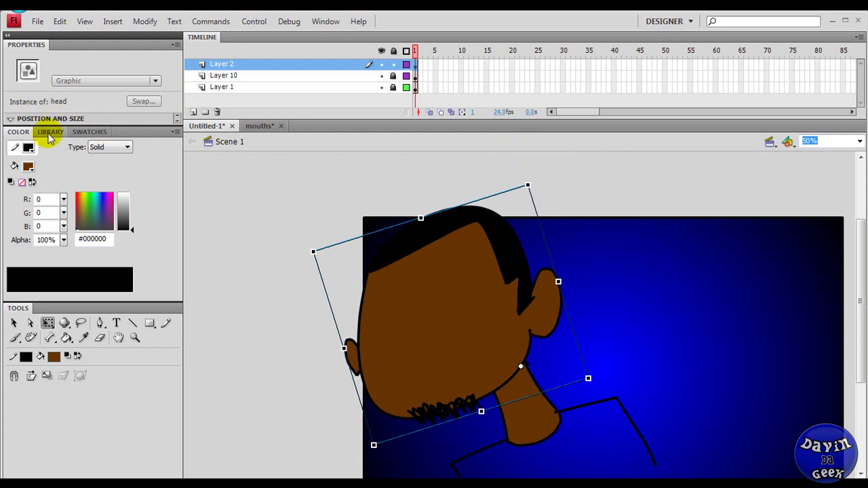
left_click(50, 133)
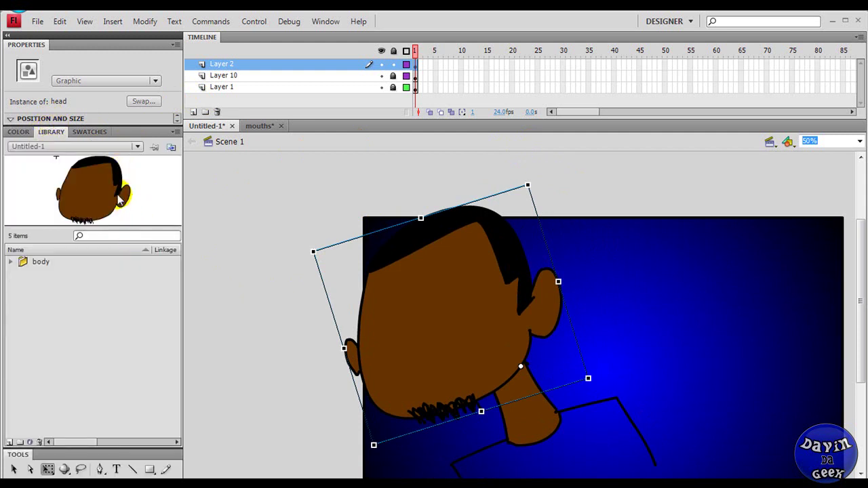
left_click(11, 262)
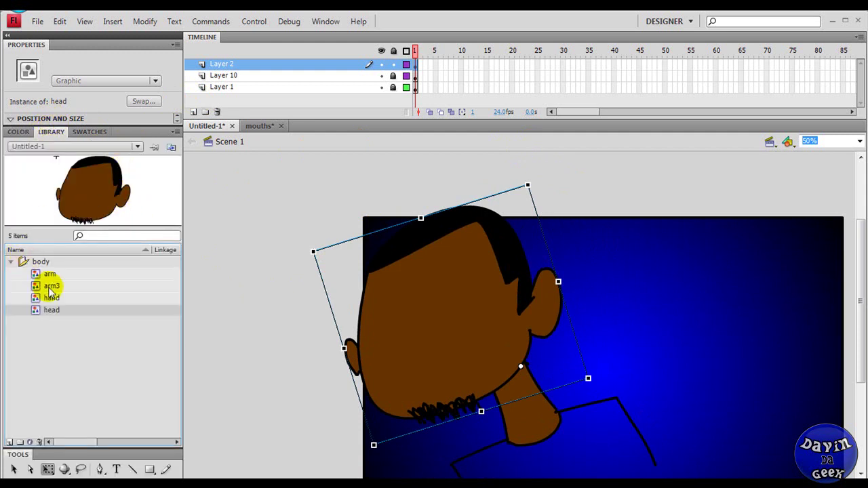
left_click_drag(62, 314, 202, 234)
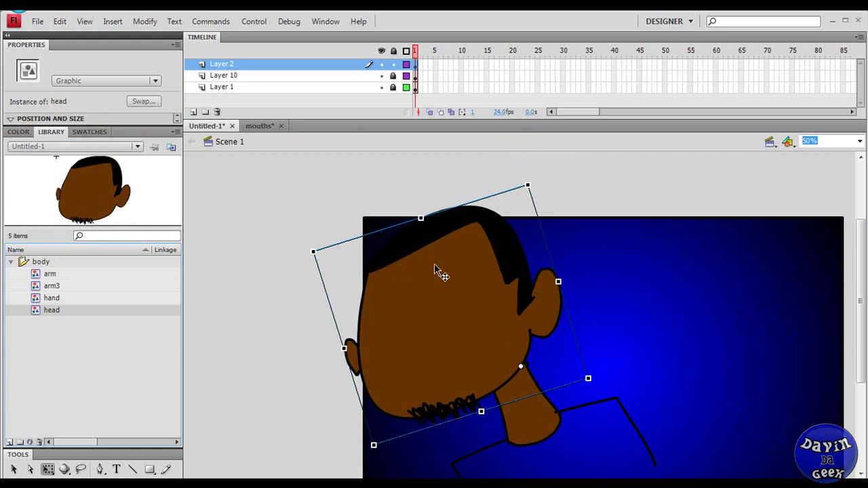
left_click(501, 216)
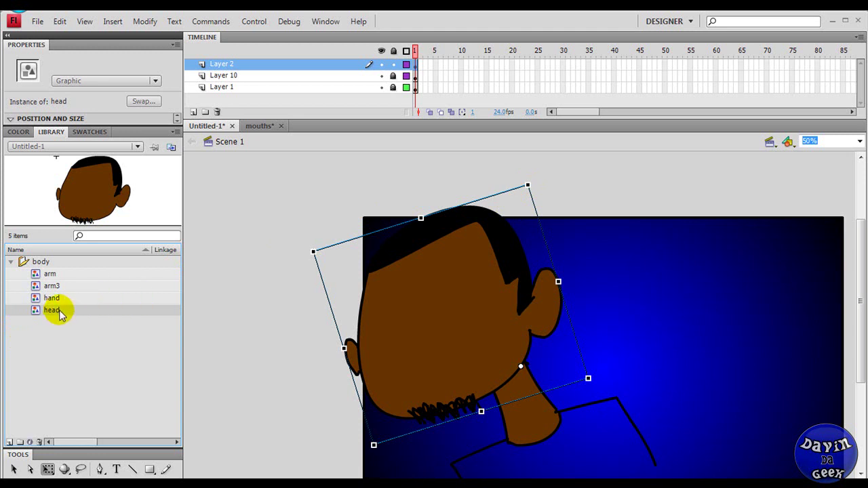
left_click_drag(59, 314, 210, 261)
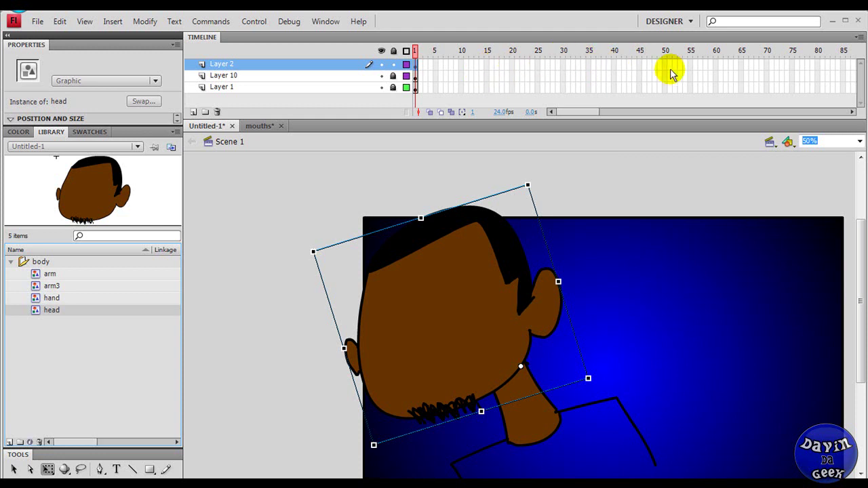
left_click(641, 65)
left_click(615, 65)
left_click(568, 64)
left_click(402, 267)
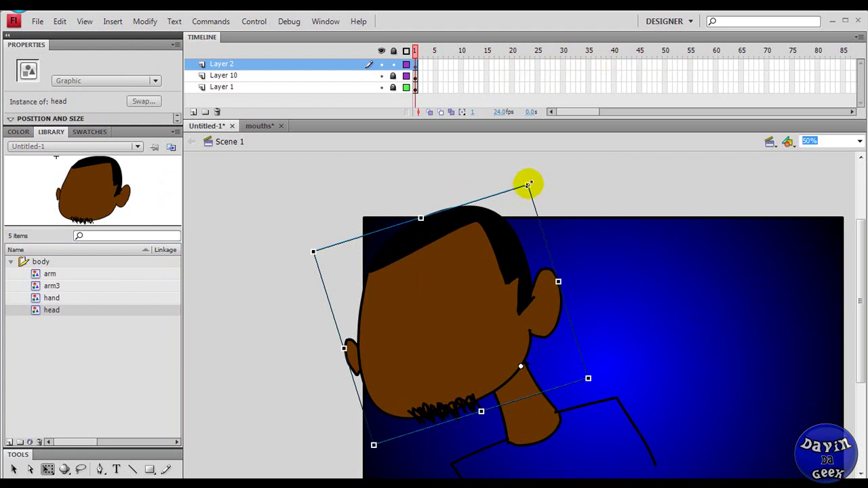
Step: Scale the tilted head down slightly from its upper corner
left_click_drag(528, 185, 525, 184)
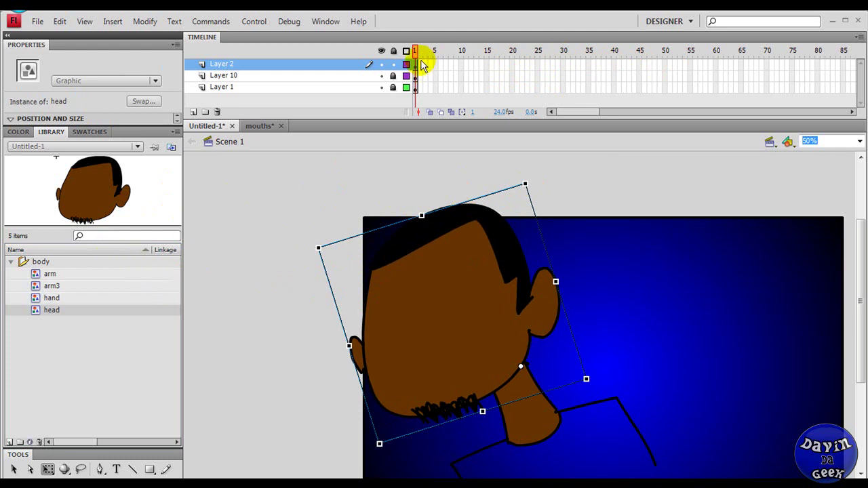
key("ctrl+minus")
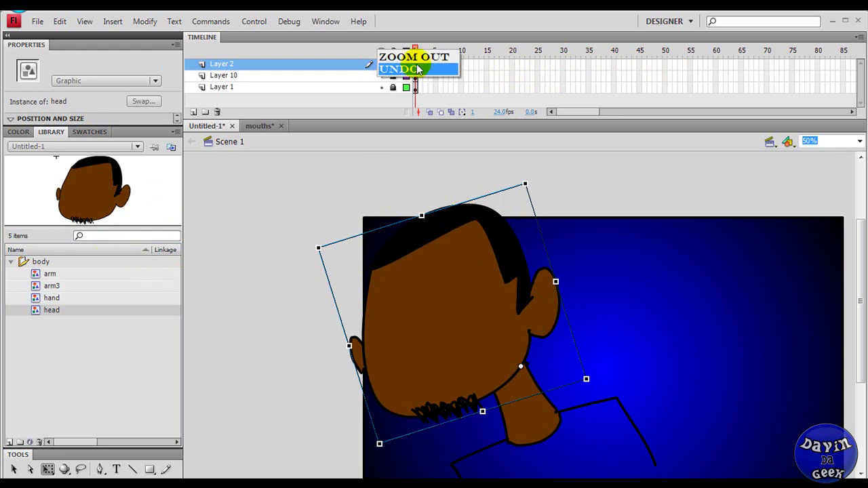
key("ctrl+z")
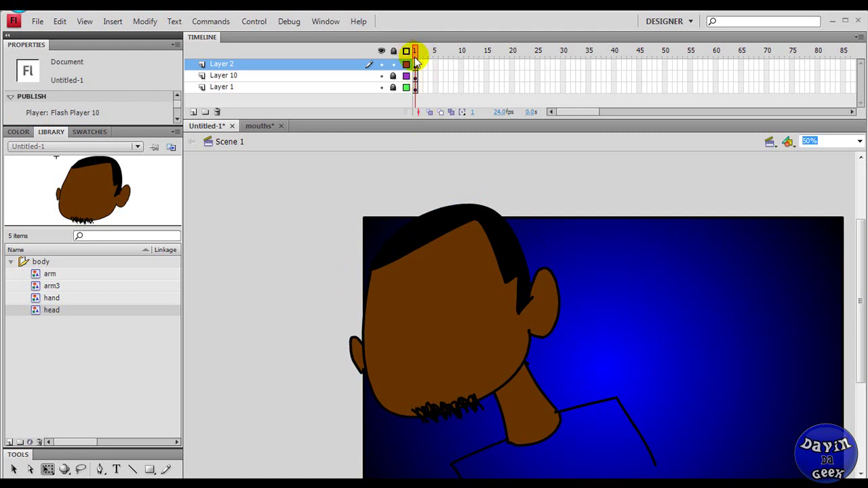
Step: Copy frame 1 of Layer 2 and paste it into frame 2 of the same layer
right_click(415, 64)
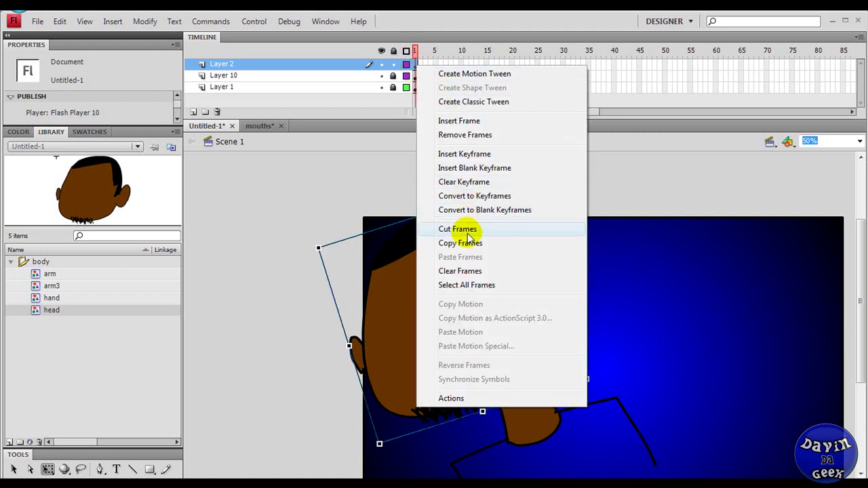
left_click(461, 246)
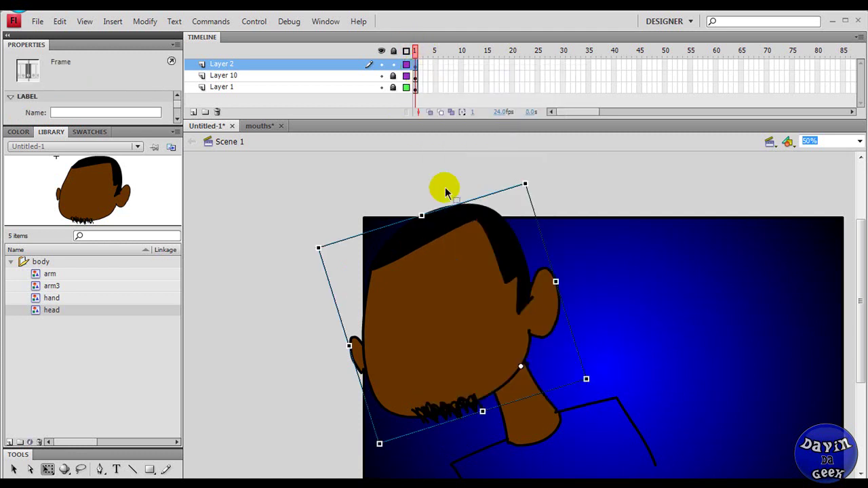
left_click(422, 64)
right_click(422, 66)
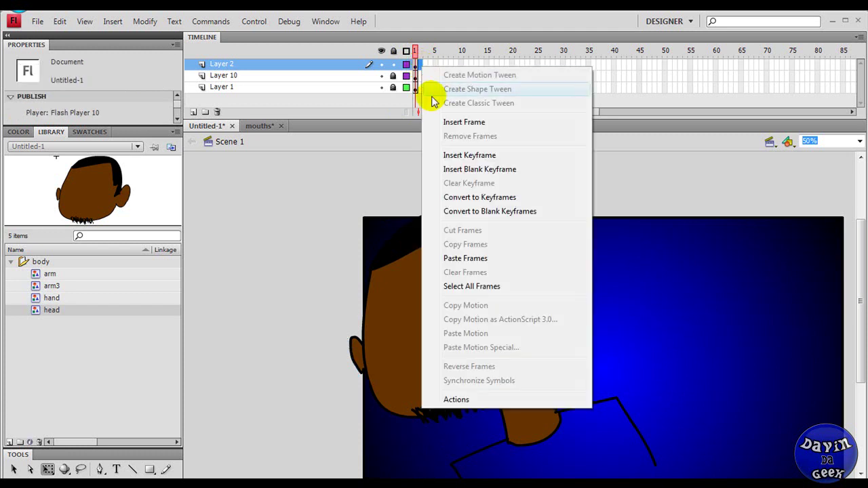
left_click(466, 258)
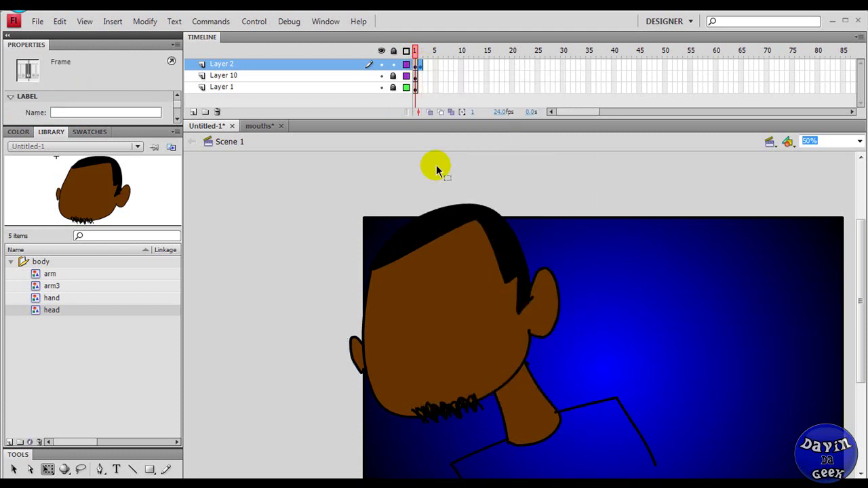
Step: Compare the head in frames 1 and 2 of Layer 2 by switching between the two frames
left_click(418, 51)
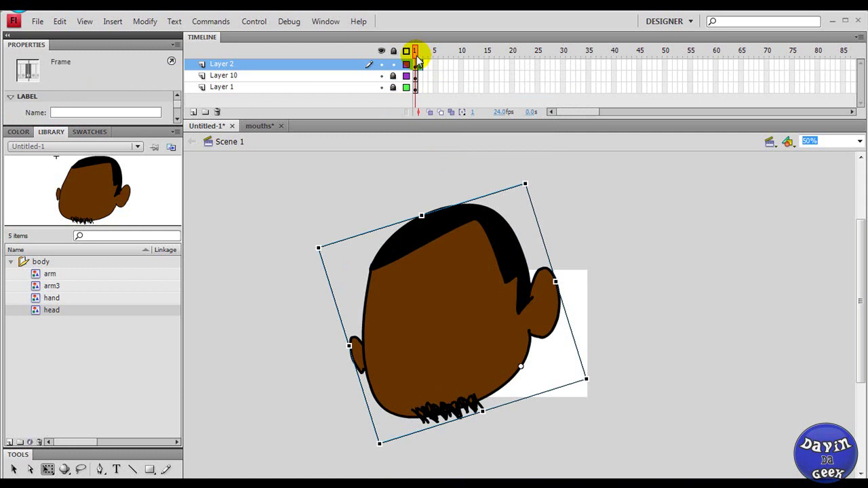
left_click(420, 53)
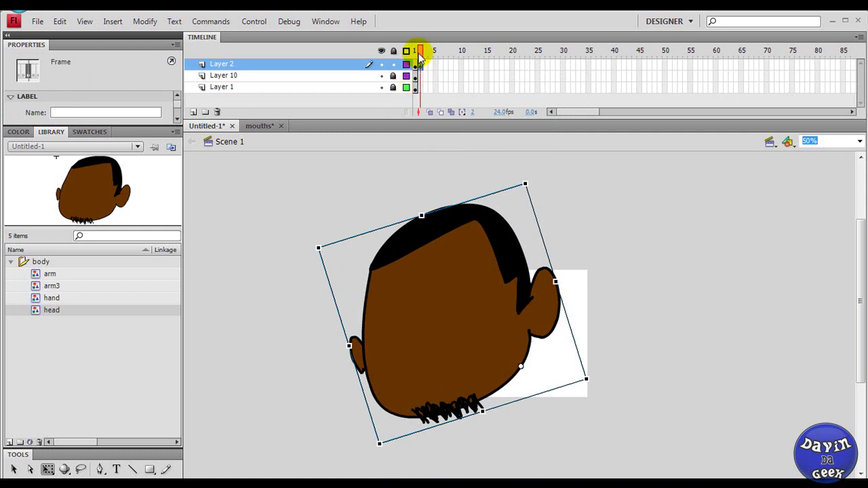
left_click(414, 51)
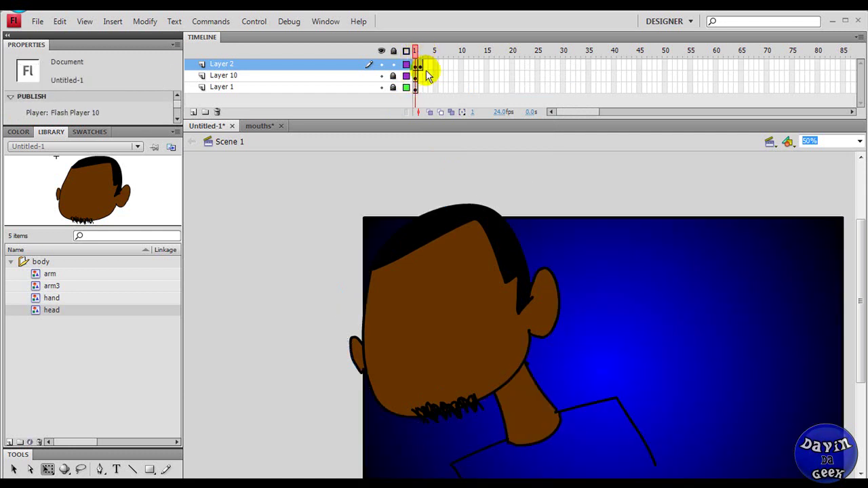
left_click(421, 66)
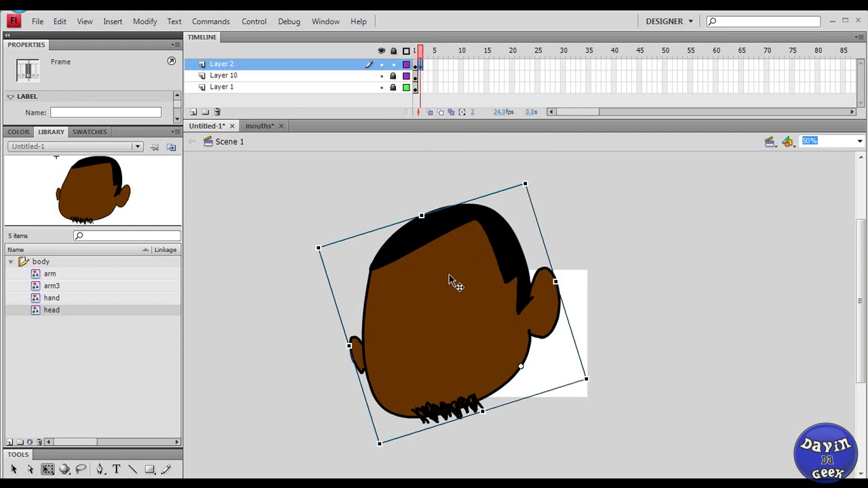
left_click(421, 67)
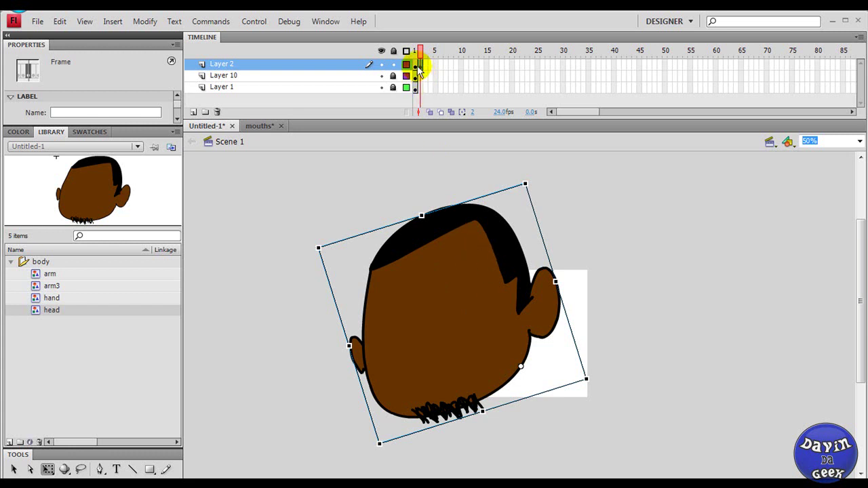
left_click(416, 67)
left_click(422, 67)
left_click(415, 65)
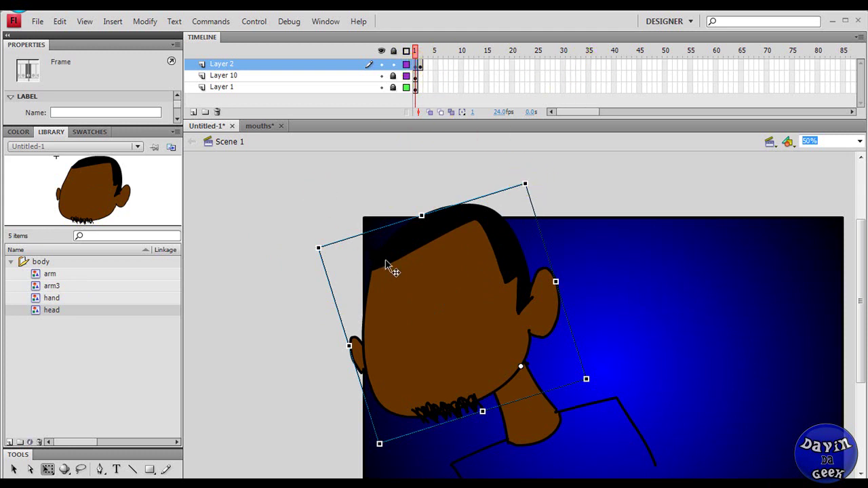
Step: Copy the head symbol in the library and paste another instance of it onto the stage in Layer 2's first frame
right_click(55, 312)
double_click(45, 312)
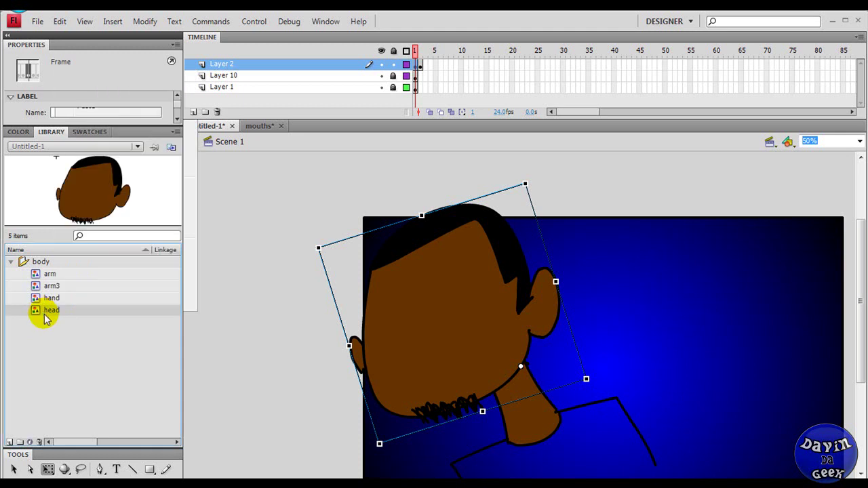
left_click(29, 332)
left_click(35, 315)
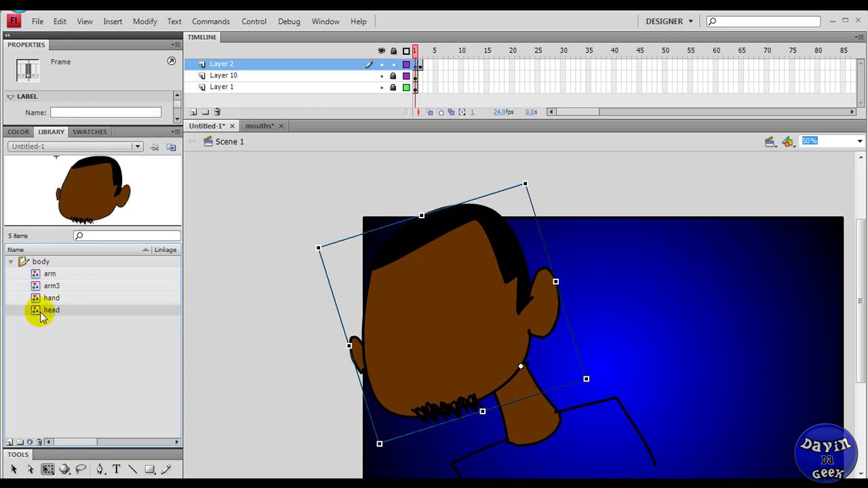
right_click(53, 311)
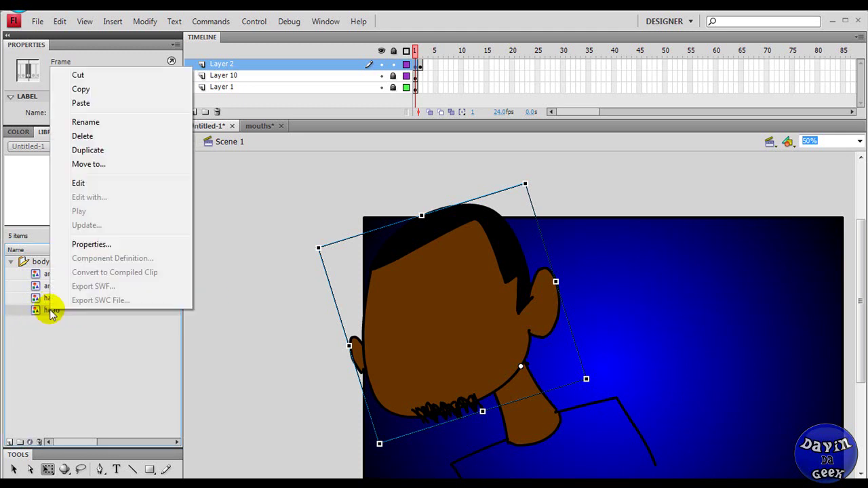
left_click(81, 89)
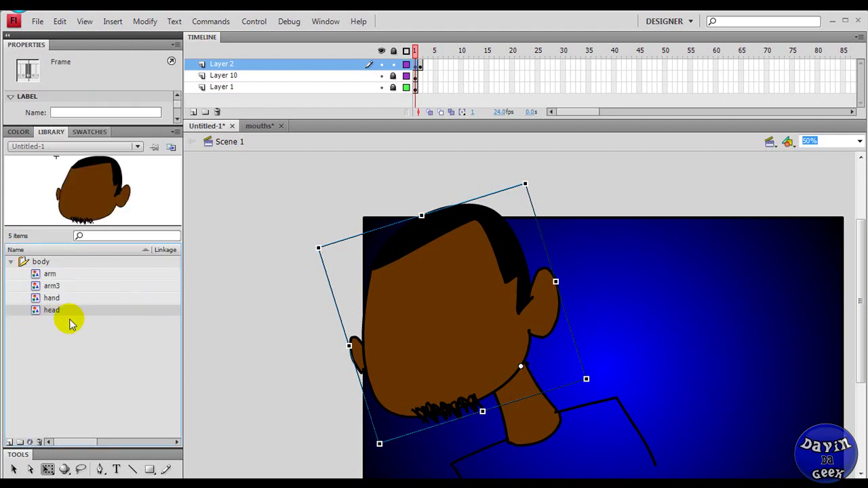
right_click(64, 329)
left_click(97, 116)
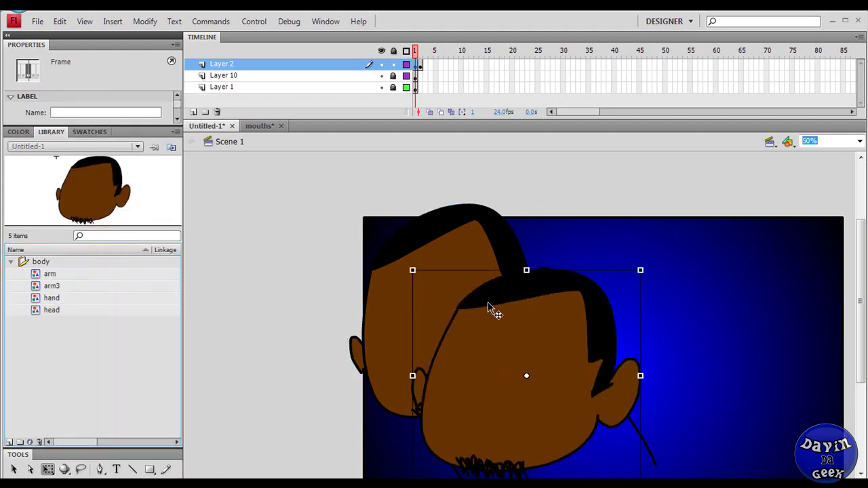
Step: Undo the last pasted head instance and duplicate the head symbol in the library as "head copy"
key("ctrl+z")
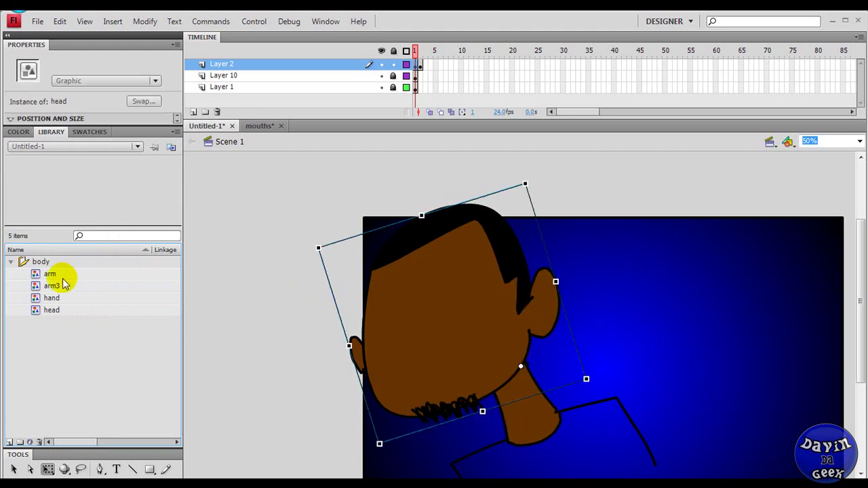
left_click(53, 298)
left_click(55, 310)
right_click(57, 313)
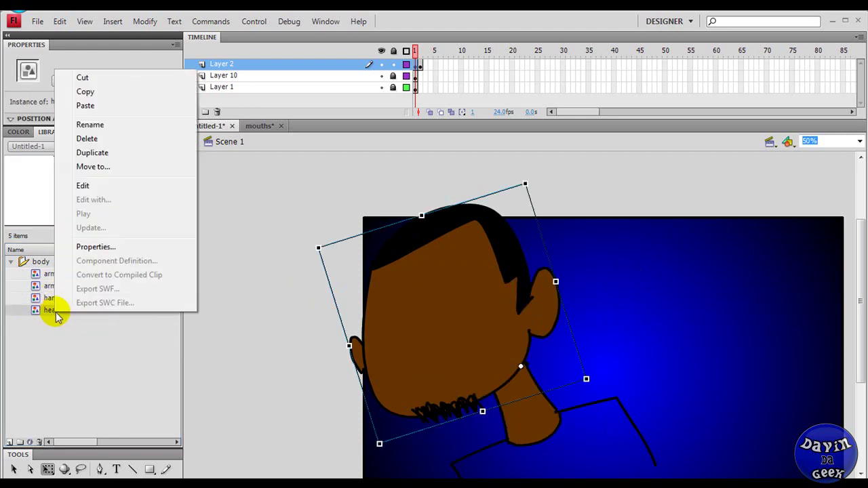
left_click(98, 155)
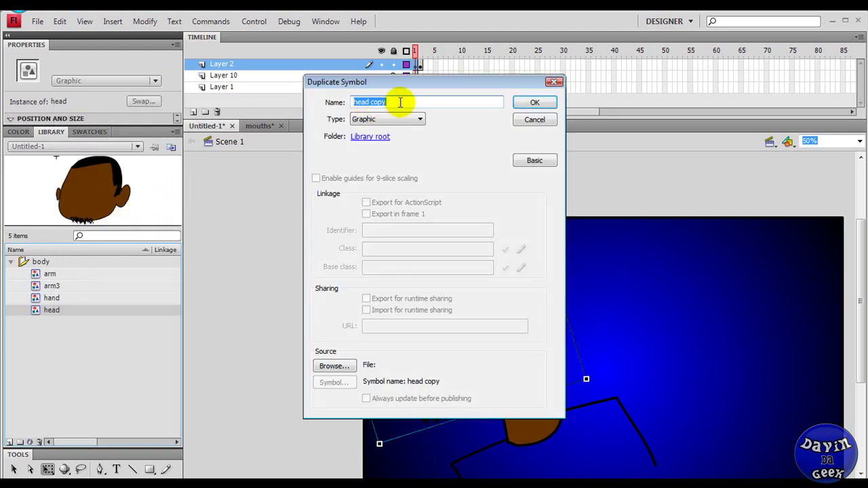
left_click(524, 101)
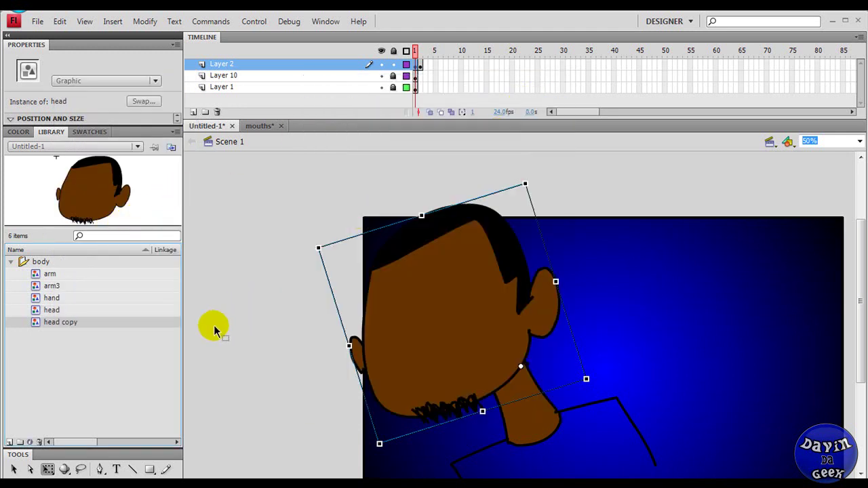
left_click(51, 310)
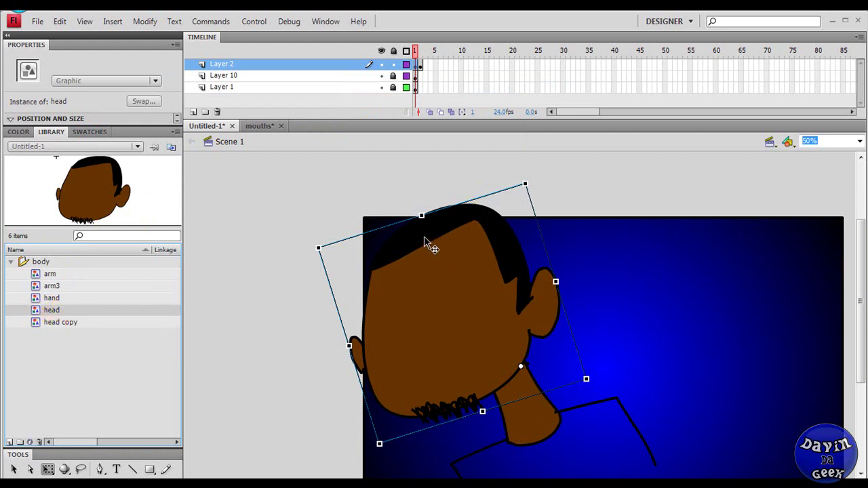
left_click(59, 323)
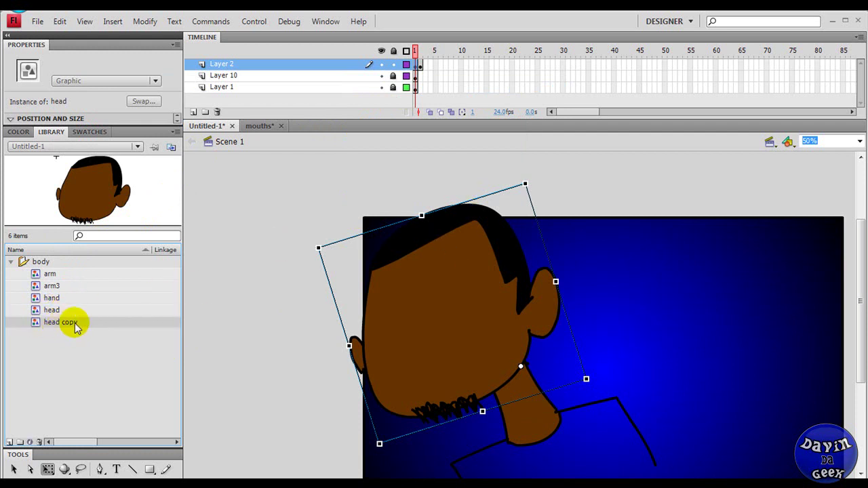
Step: Open the head symbol on the stage for editing and set the fill color to dark red #990000
double_click(409, 282)
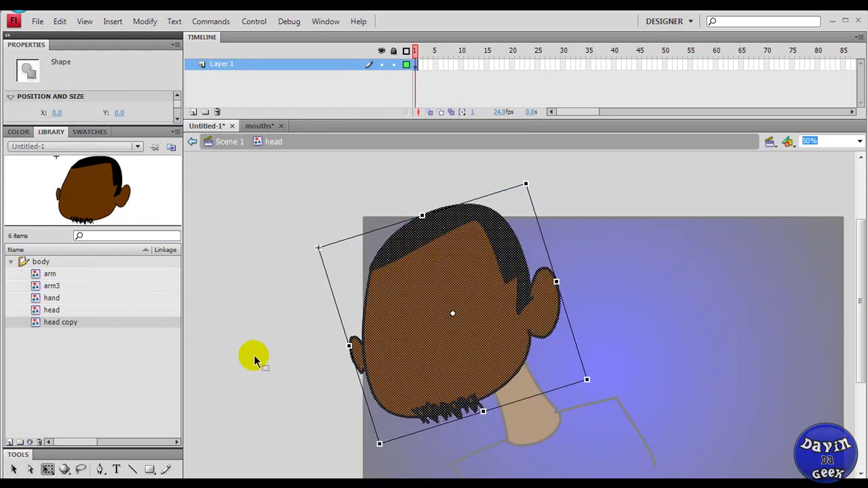
left_click(212, 279)
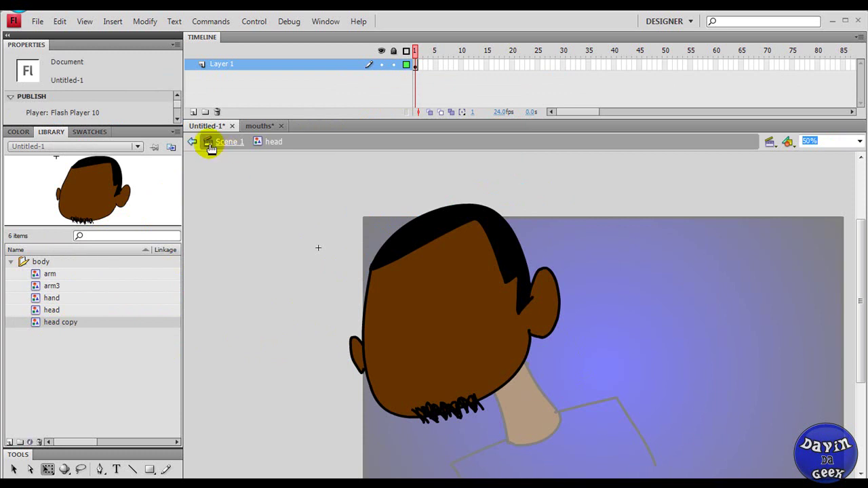
left_click(19, 133)
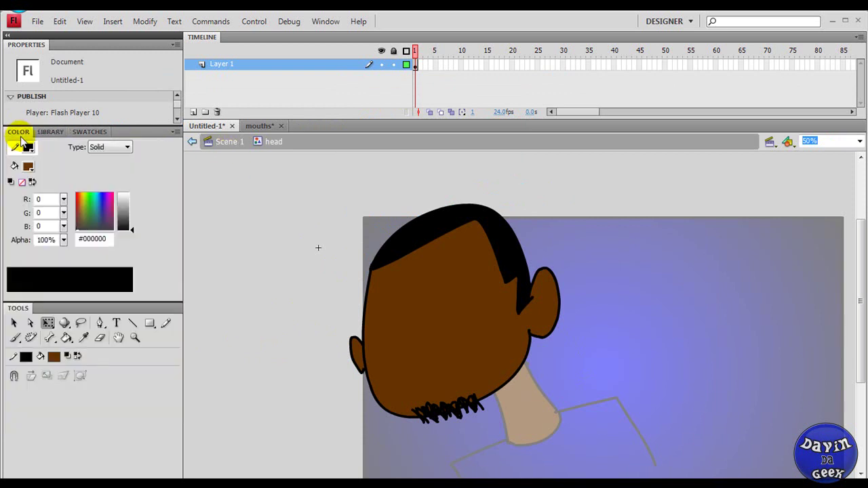
left_click(54, 356)
left_click(82, 284)
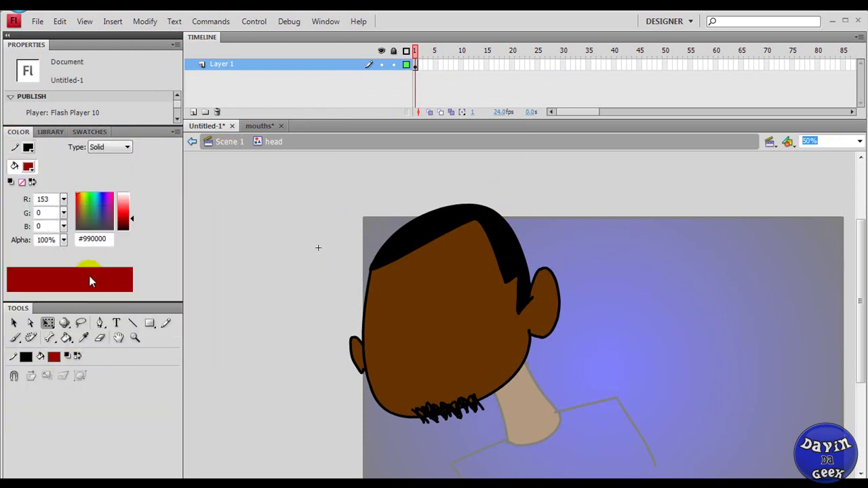
Step: Scribble over the face with the Pencil tool using a #990000 stroke, and return to Scene 1
left_click(167, 324)
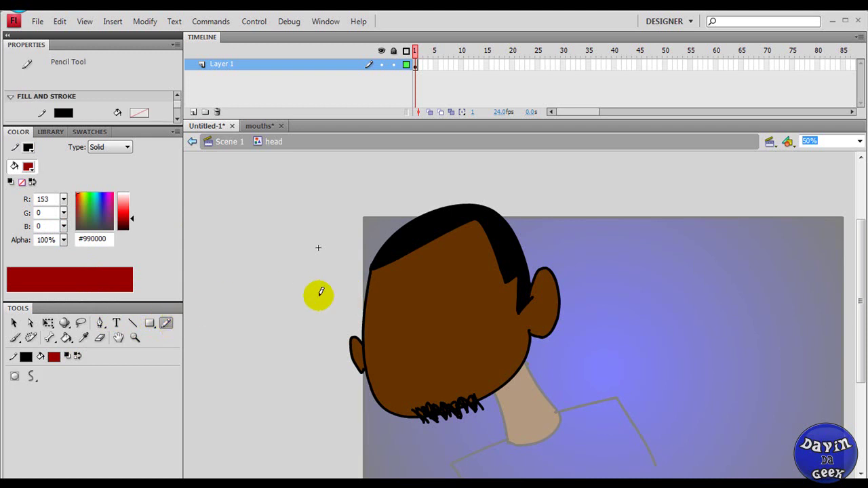
left_click(25, 357)
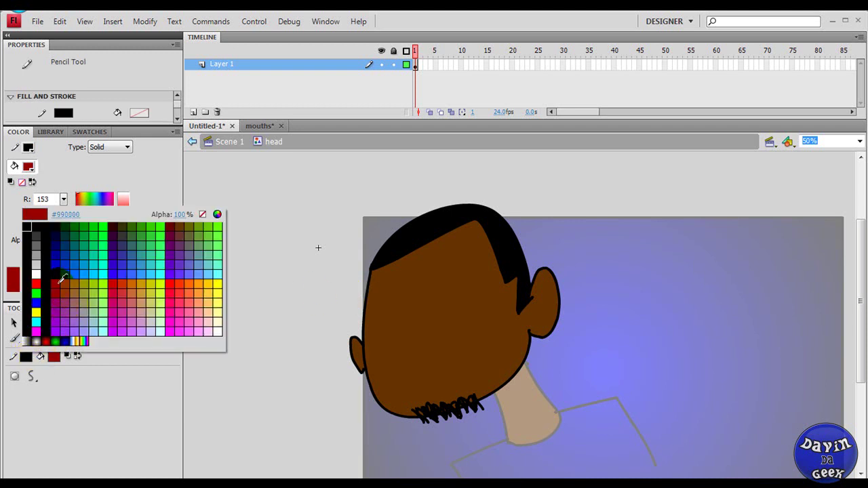
left_click(58, 289)
left_click_drag(407, 264, 411, 279)
left_click_drag(473, 271, 474, 272)
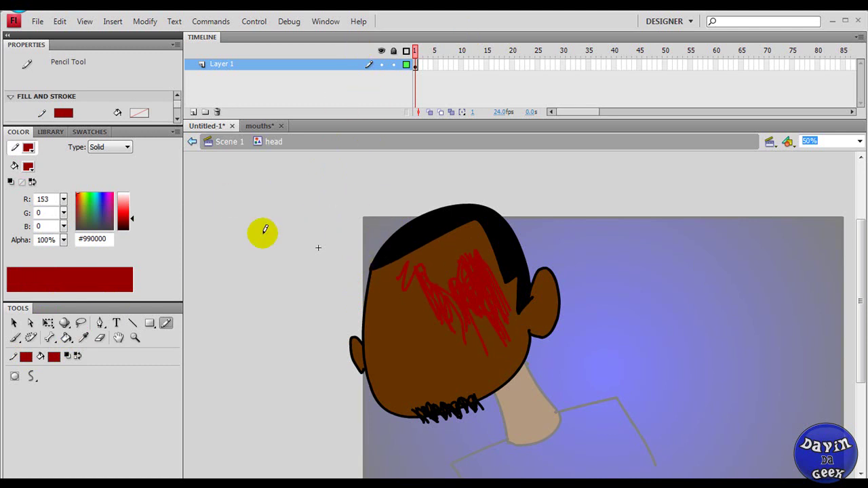
left_click(193, 144)
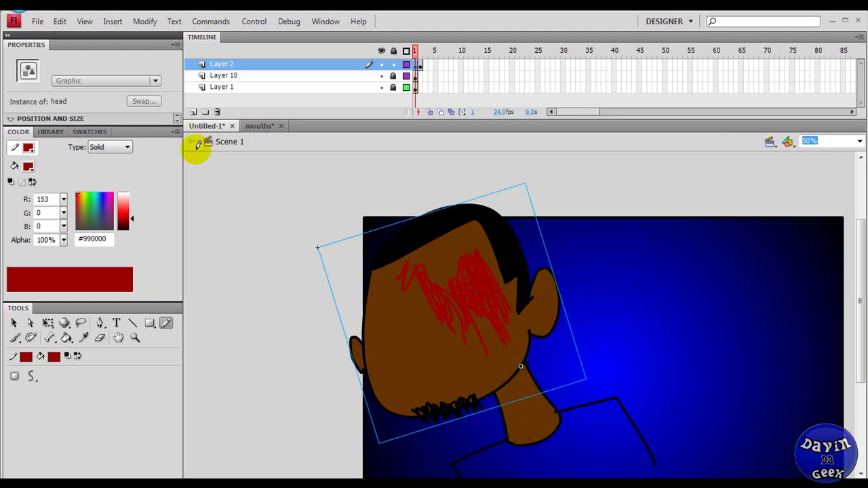
Step: Check the scribbled head in frames 1 and 2 of Layer 2 and in the library
left_click(422, 65)
left_click(416, 65)
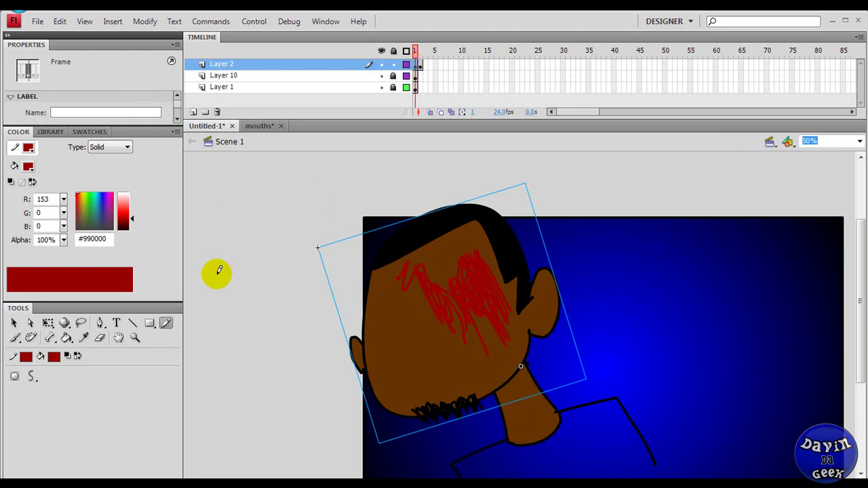
left_click(50, 131)
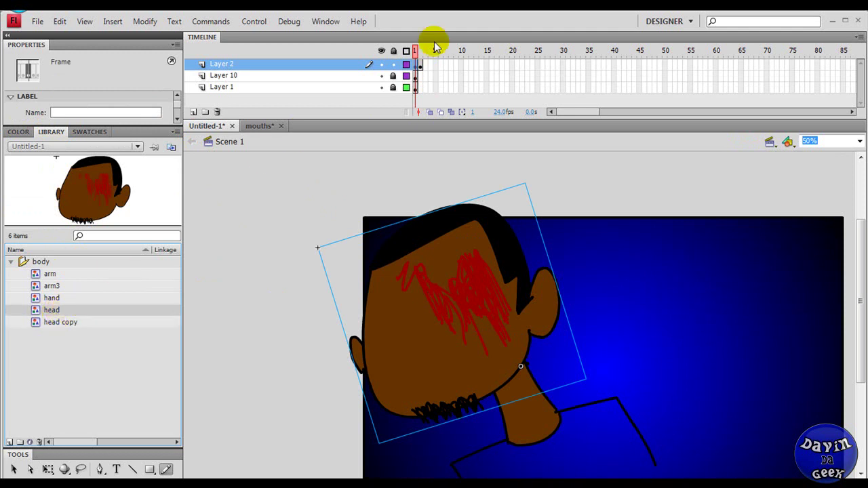
Step: Clear frame 2 of Layer 2 and place an instance of the head copy symbol on its stage
left_click(424, 65)
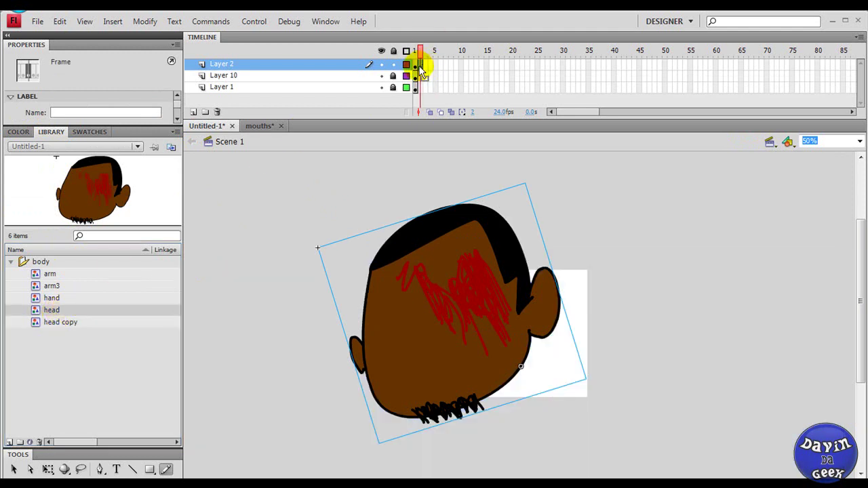
right_click(421, 67)
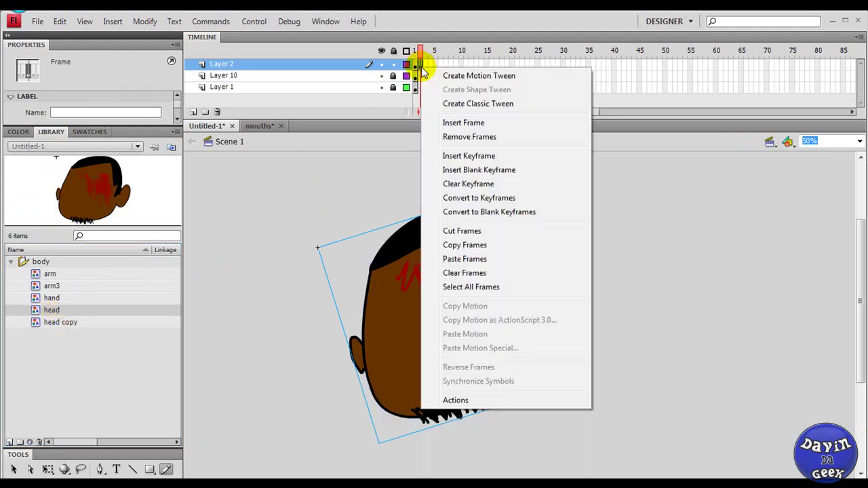
left_click(464, 274)
left_click(61, 324)
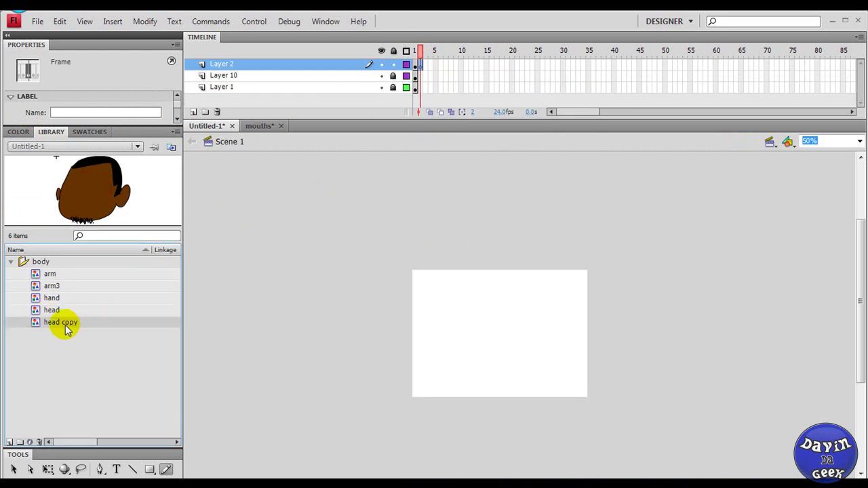
left_click_drag(65, 329, 502, 337)
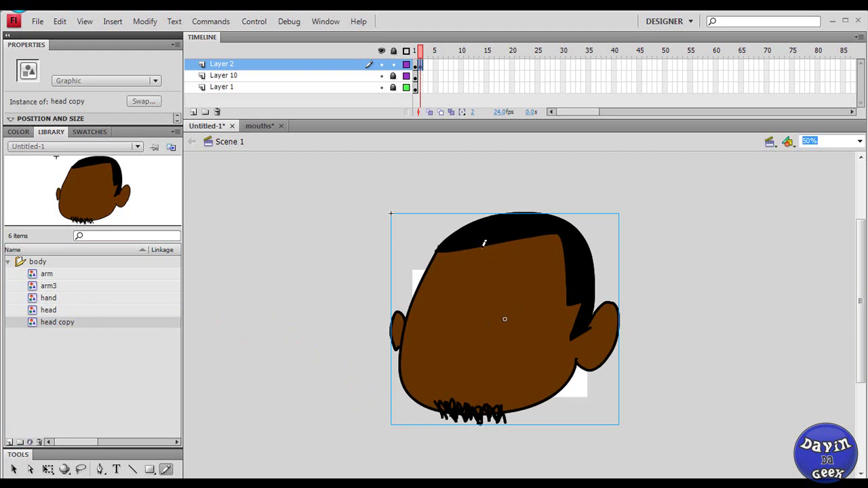
scroll(443, 246, "down", 1)
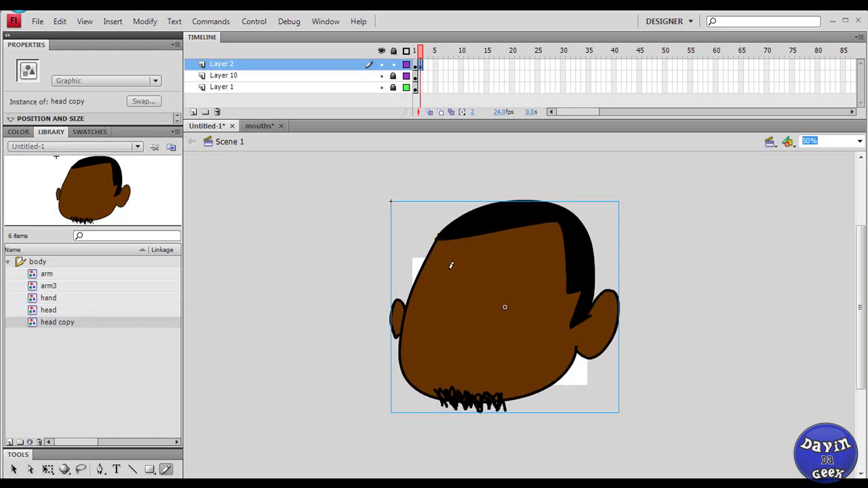
left_click(5, 261)
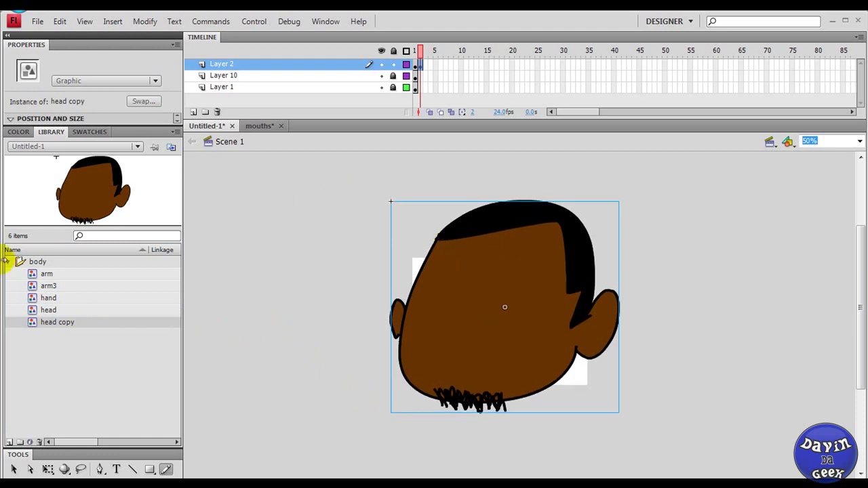
Step: Compare the scribbled head in frame 1 of Layer 2 with the head copy in frame 2
left_click(415, 66)
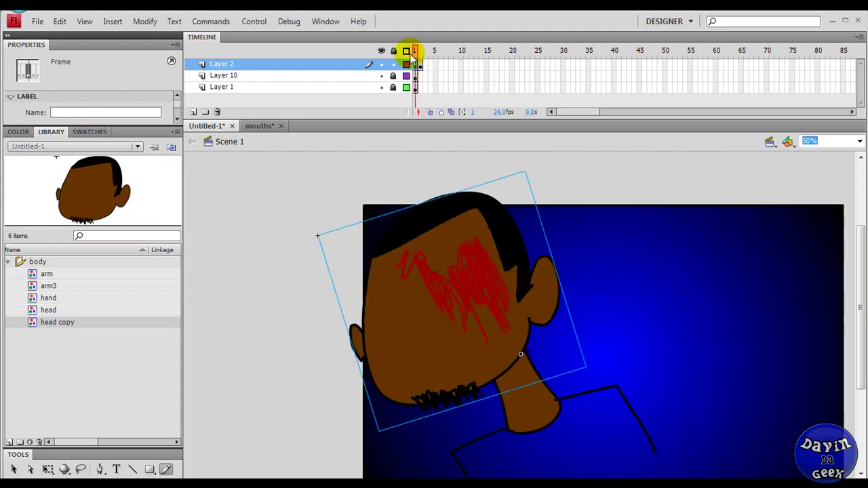
mouse_move(419, 57)
left_mouse_down()
mouse_move(441, 53)
mouse_move(416, 52)
left_mouse_up()
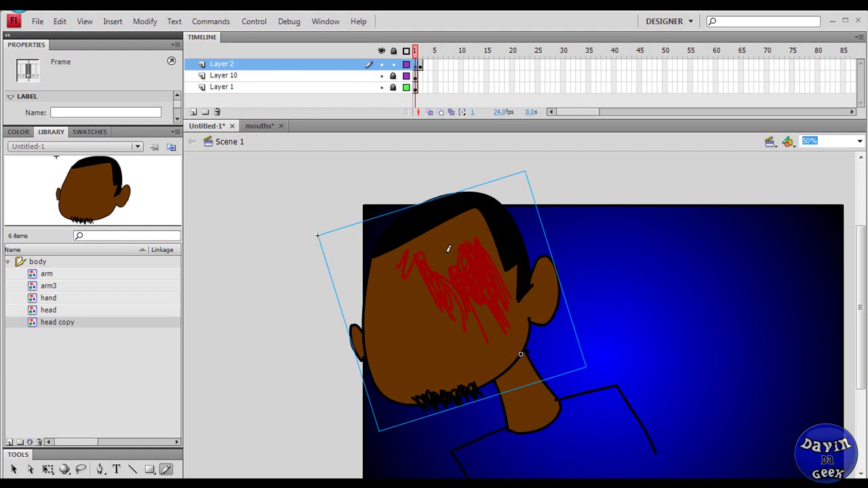
left_click(378, 192)
left_click(420, 64)
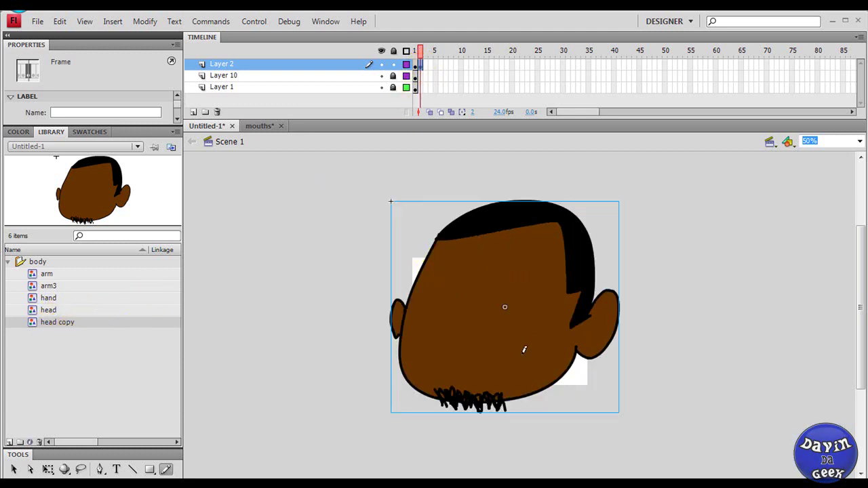
left_click(367, 327)
left_click_drag(427, 62, 415, 63)
left_click(219, 256)
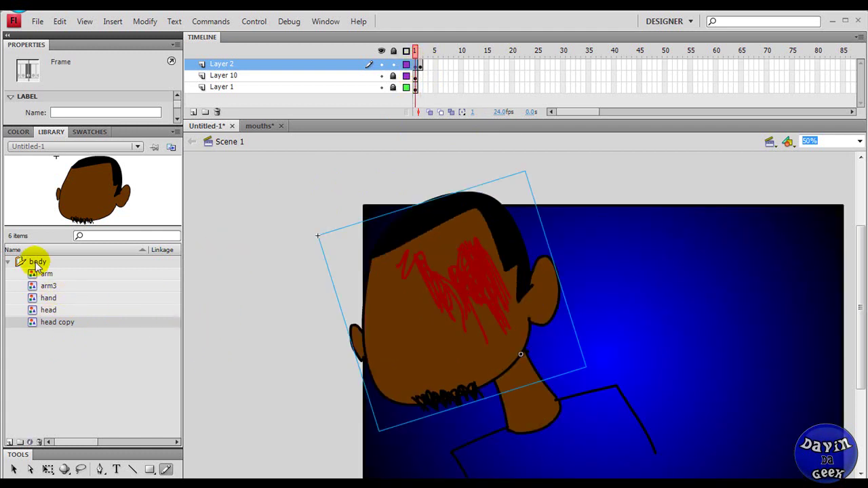
key("space")
left_click_drag(346, 299, 346, 307)
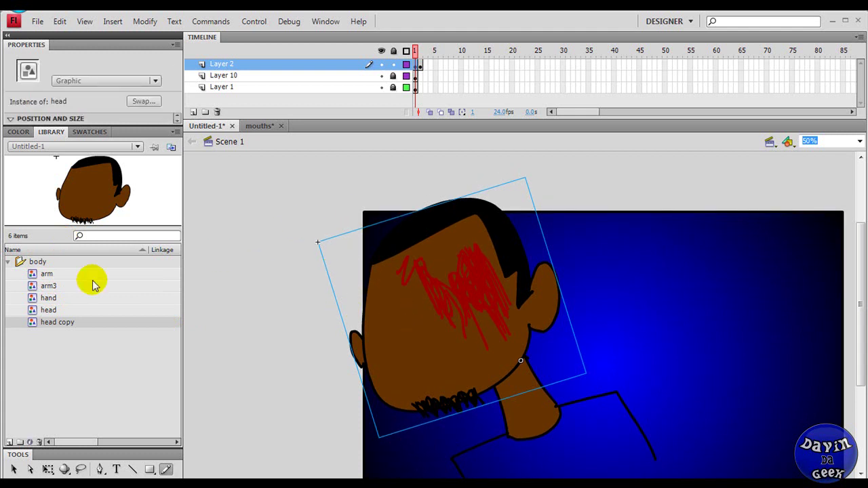
Step: Show the library of the mouths document, select "a o h tongue outw copy" and enlarge the symbol preview area
left_click(54, 146)
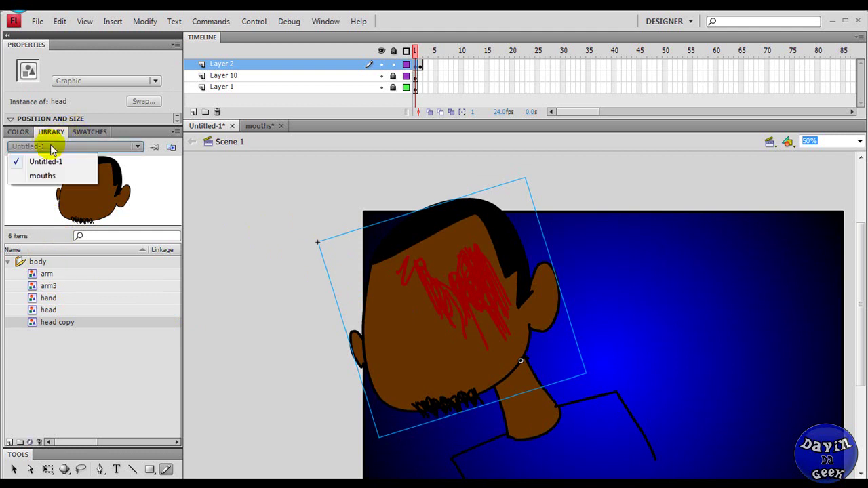
left_click(40, 173)
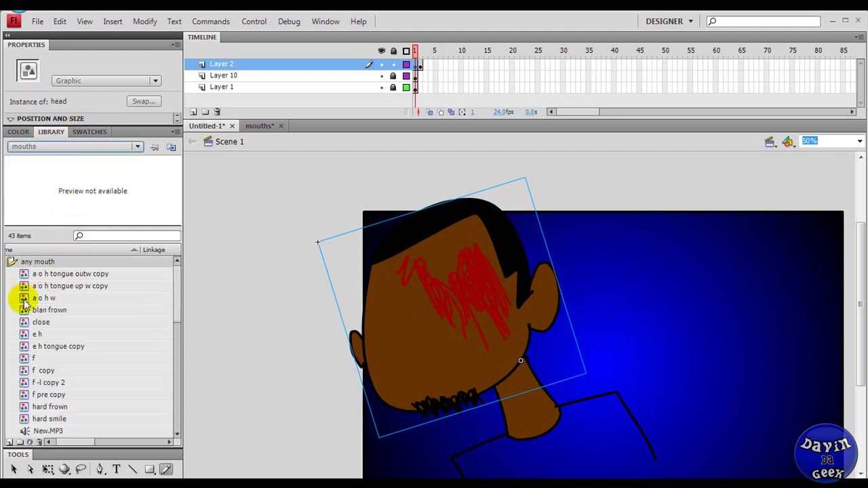
left_click(63, 276)
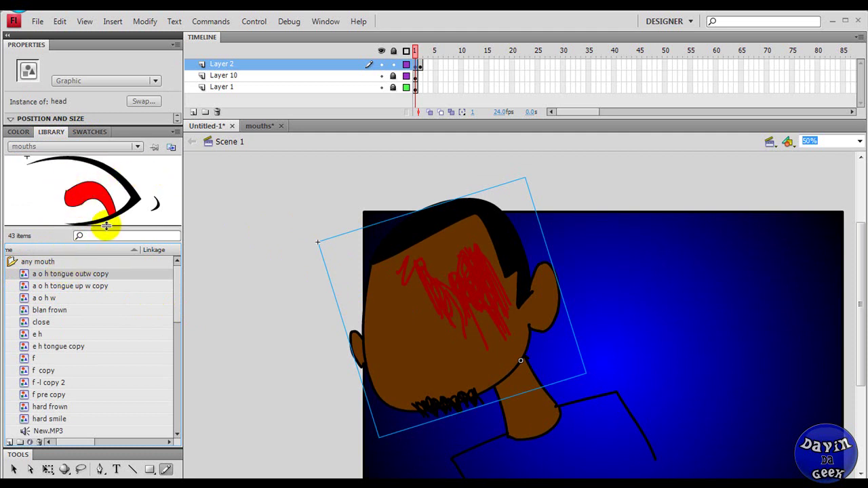
left_click_drag(106, 226, 108, 281)
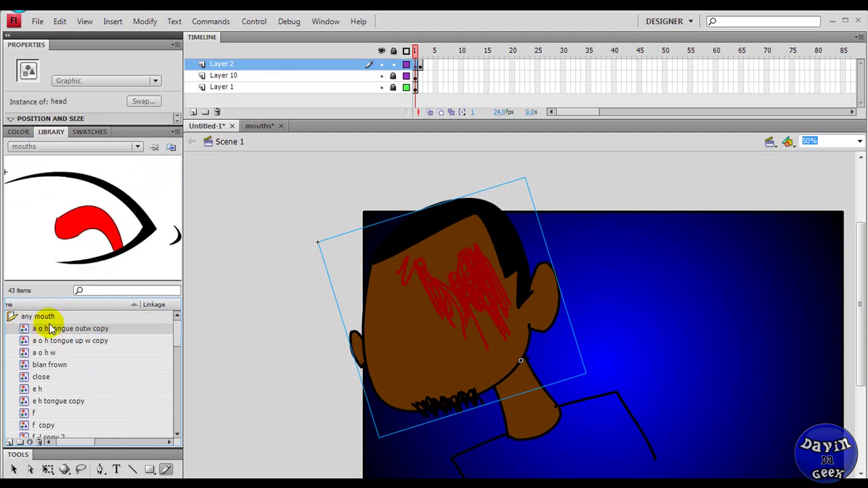
Step: Preview mouth symbols in the any mouth folder, including a o h w, close, e h and e h tongue copy
left_click(54, 343)
left_click(45, 355)
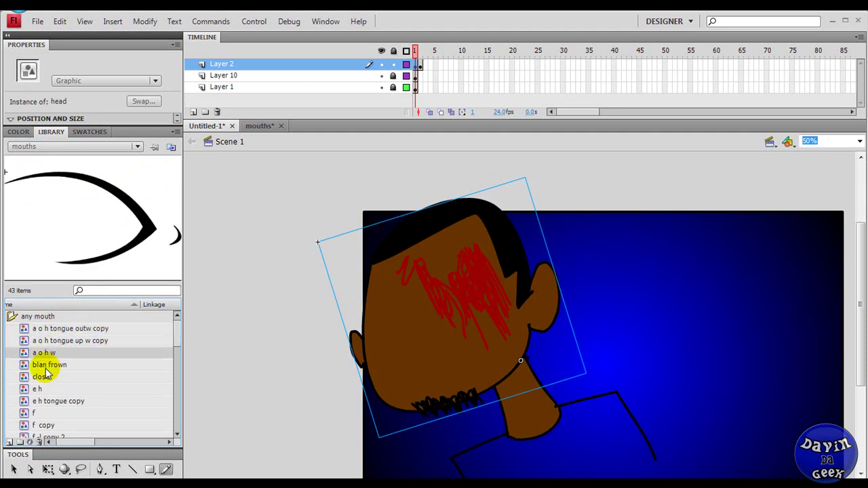
left_click(51, 341)
left_click(49, 354)
left_click(41, 378)
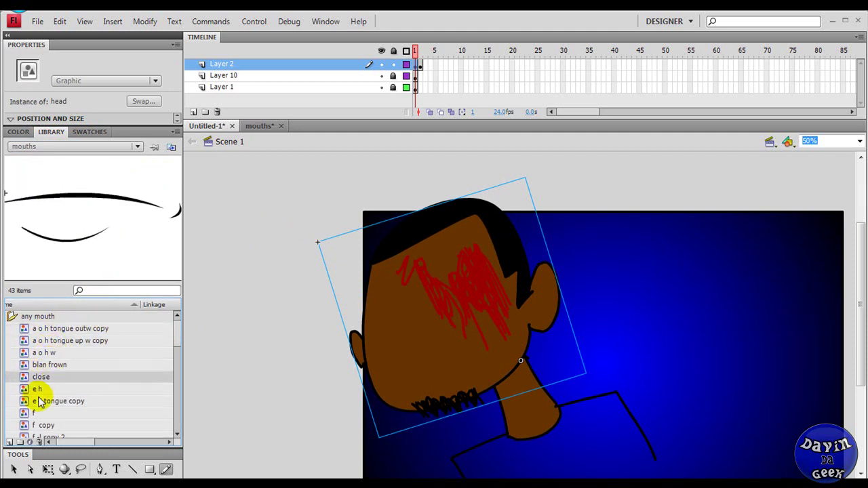
left_click(37, 389)
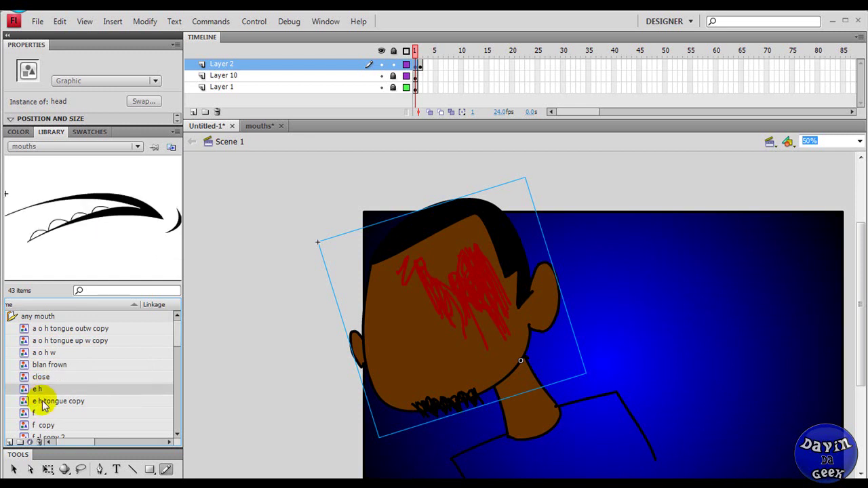
left_click(49, 403)
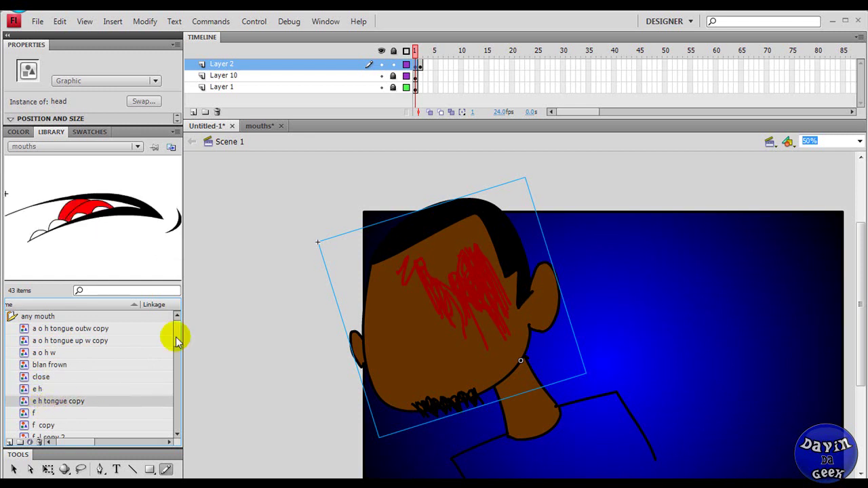
Step: Preview more symbols in the any mouth folder, including f copy, f -l copy 2, f pre copy, hard frown and hard smile
left_click_drag(176, 338, 179, 358)
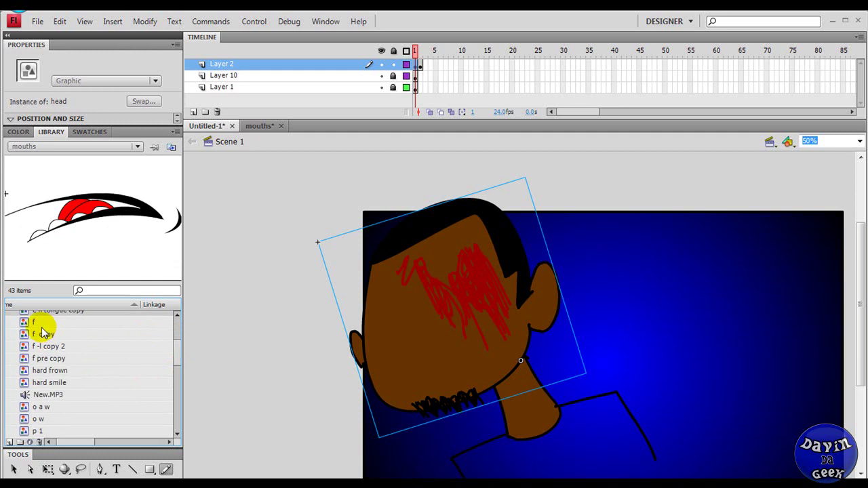
left_click(40, 326)
left_click(42, 336)
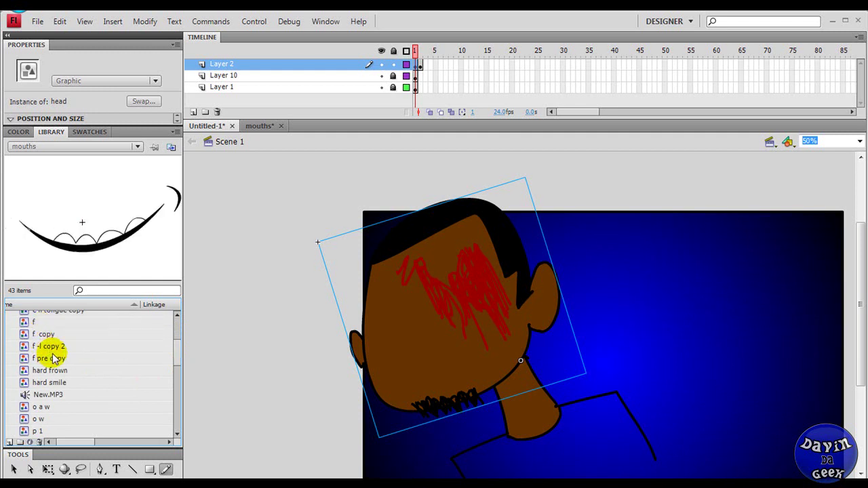
left_click(52, 348)
left_click(53, 359)
left_click(51, 371)
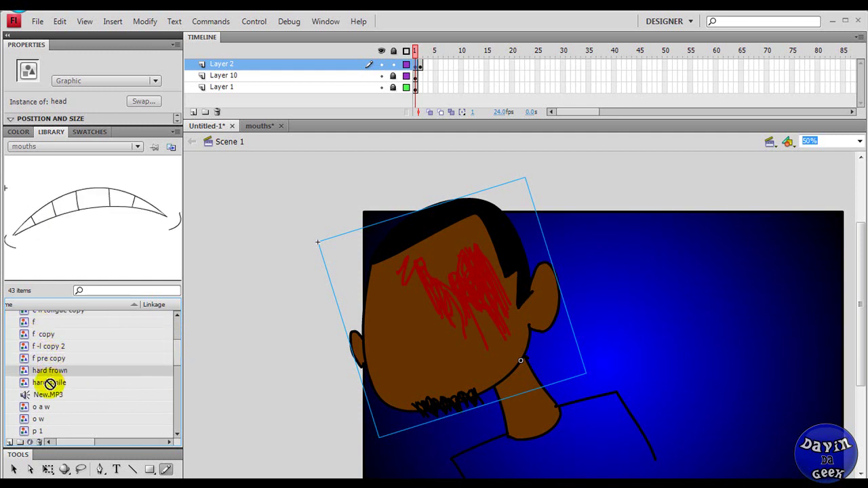
left_click(50, 384)
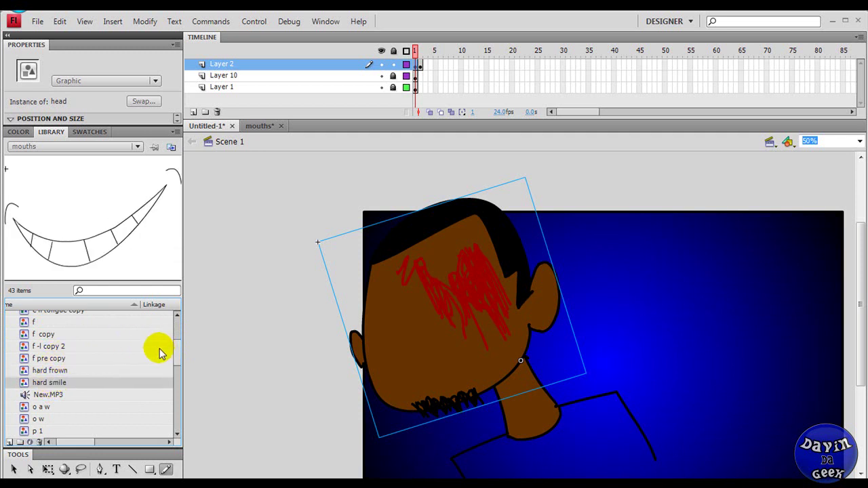
Step: Preview the open up, ow and simi open symbols in the my mouths folder
left_click_drag(175, 345, 178, 384)
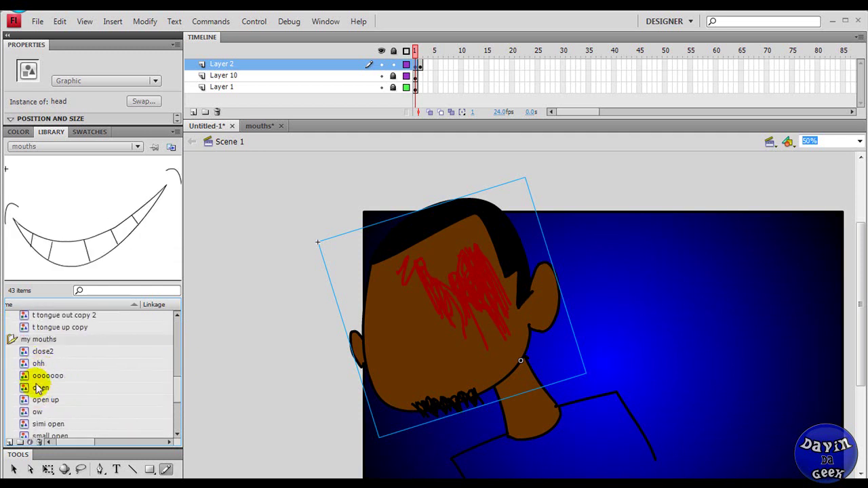
left_click(44, 402)
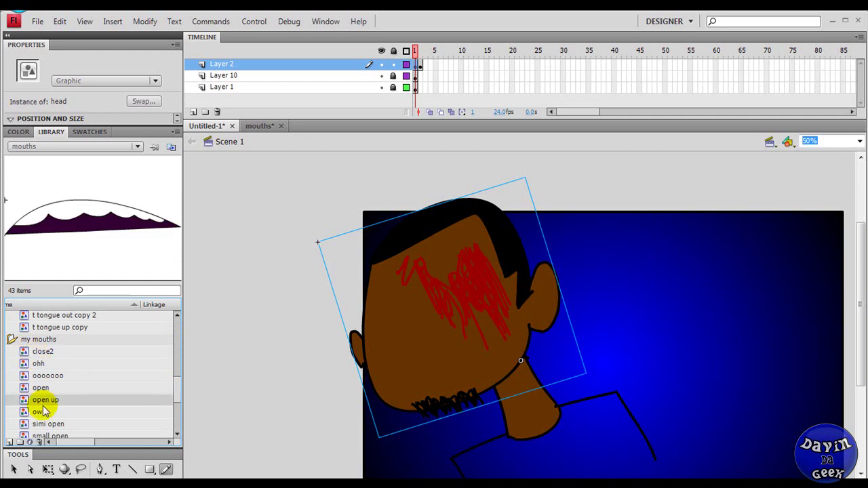
left_click(44, 413)
left_click(43, 423)
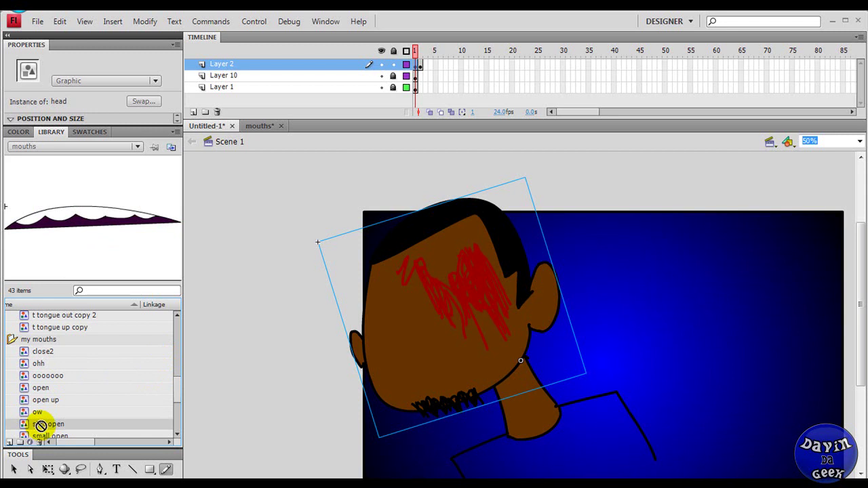
Step: Place the simi open mouth on the frame 1 head and use Free Transform to enlarge it and tilt it to match the face
left_click_drag(40, 426, 416, 359)
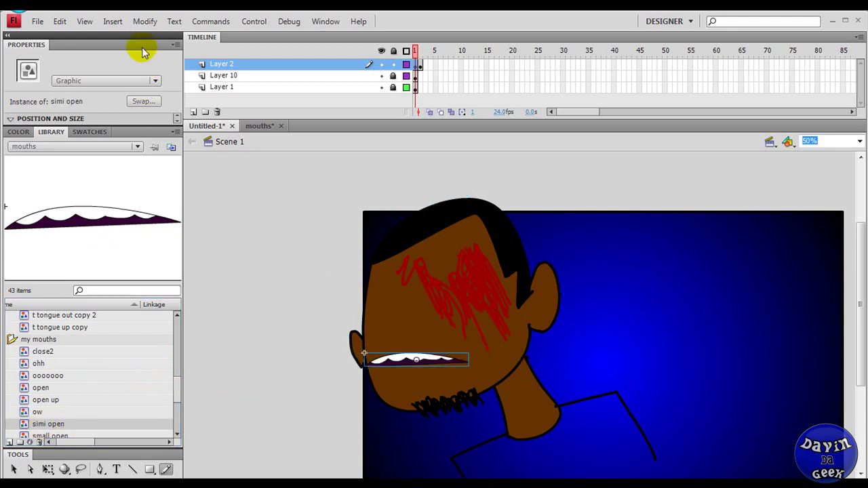
left_click(146, 22)
mouse_move(298, 103)
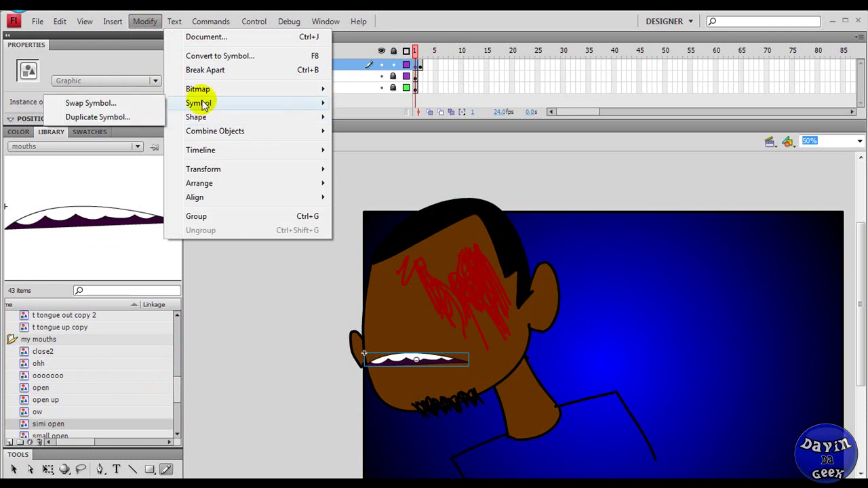
mouse_move(216, 169)
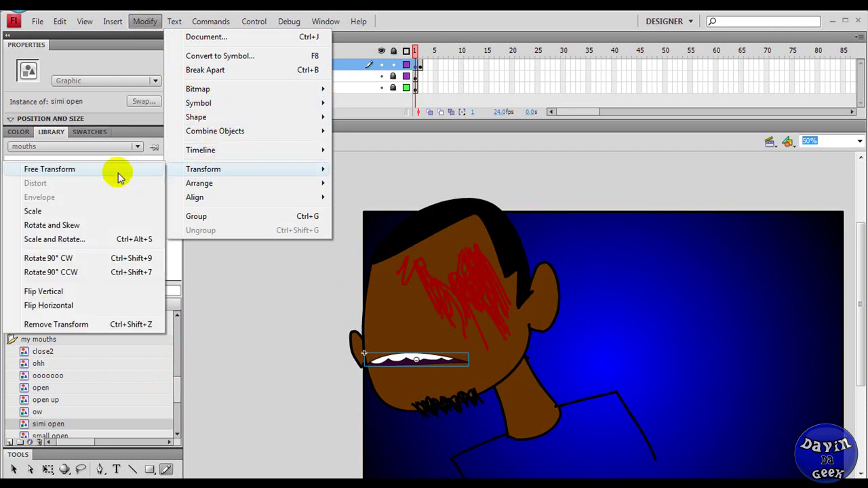
left_click(105, 169)
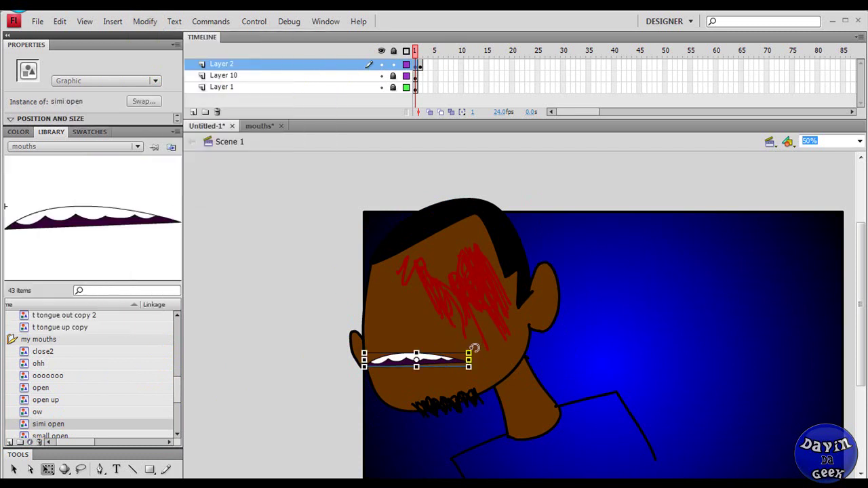
mouse_move(468, 354)
left_mouse_down()
mouse_move(475, 345)
mouse_move(463, 365)
mouse_move(477, 369)
left_mouse_up()
left_click_drag(513, 345, 495, 341)
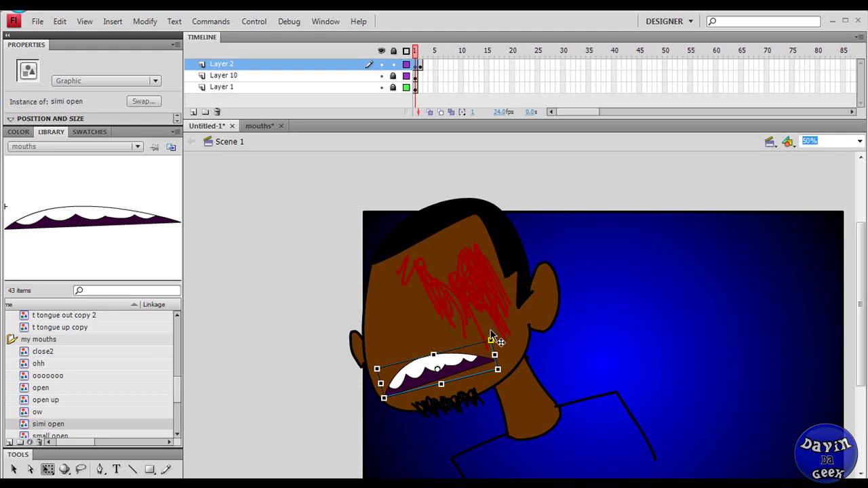
Step: Place the ohh mouth on the head copy in frame 2 of Layer 2, just above the beard
left_click(421, 64)
left_click(39, 365)
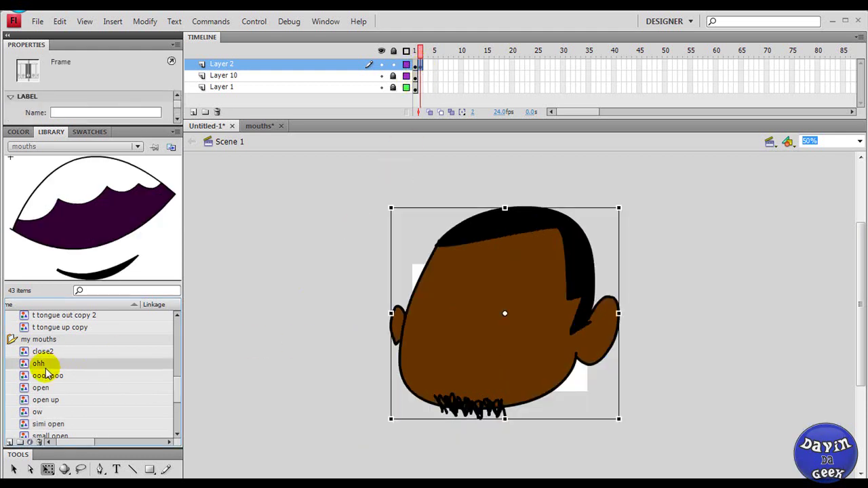
left_click_drag(39, 368, 410, 352)
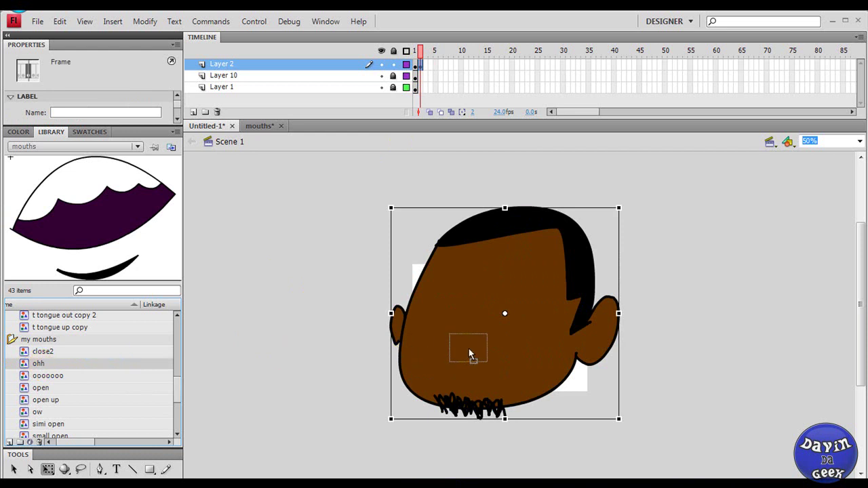
mouse_move(464, 371)
left_mouse_down()
mouse_move(467, 348)
mouse_move(502, 330)
mouse_move(491, 330)
mouse_move(455, 369)
left_mouse_up()
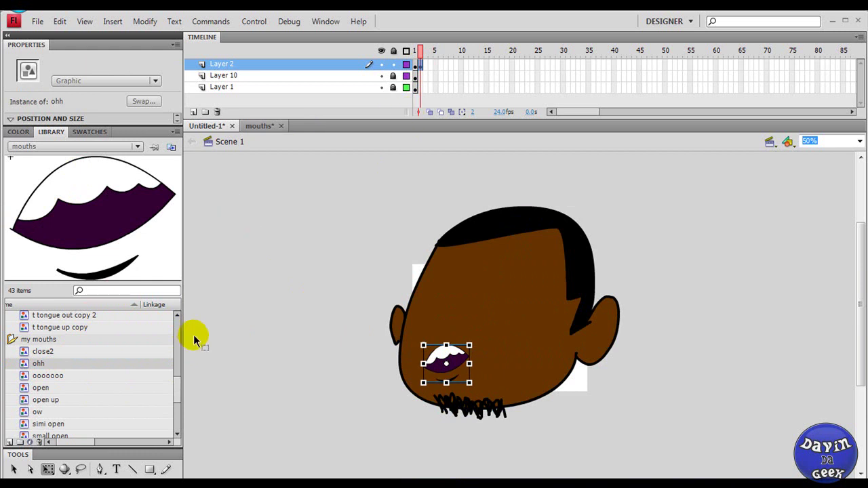
Step: Examine the numbered mouth symbols in the new mouths and smiles folders of the mouths library
scroll(176, 390, "down", 4)
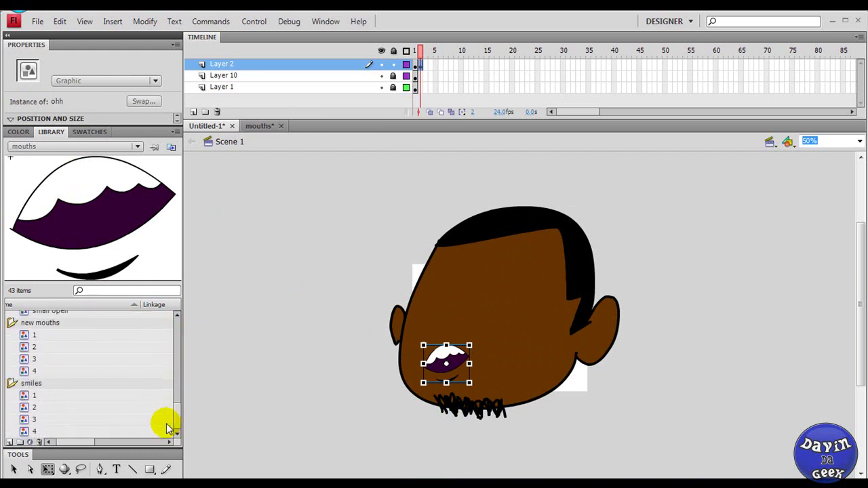
left_click(26, 348)
left_click(34, 395)
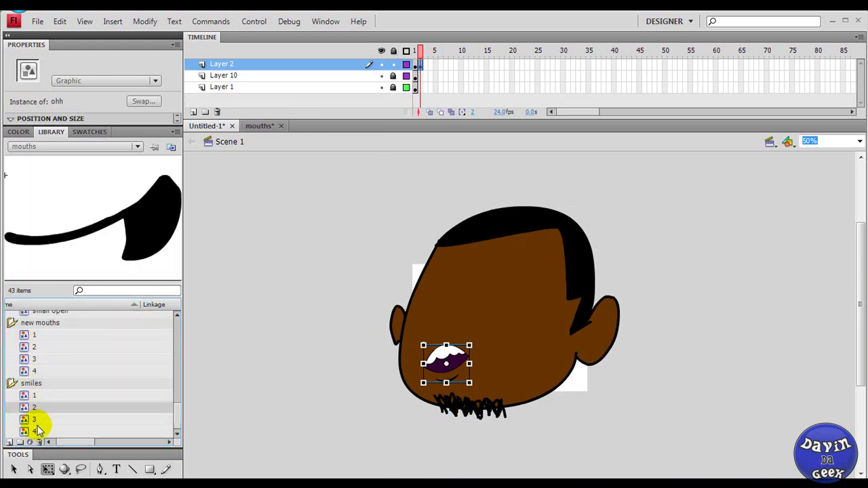
left_click(32, 419)
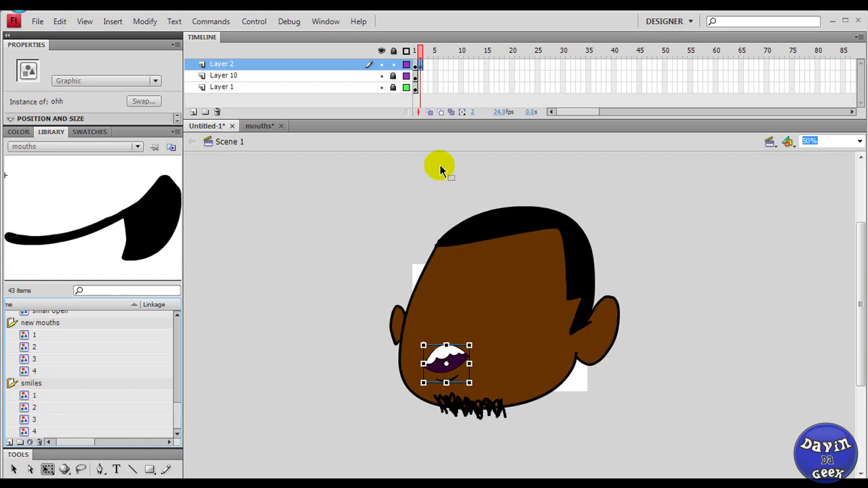
Step: Select the head and mouth together in frame 1 of Layer 2 and move both slightly to the right on the stage
left_click_drag(383, 181, 622, 387)
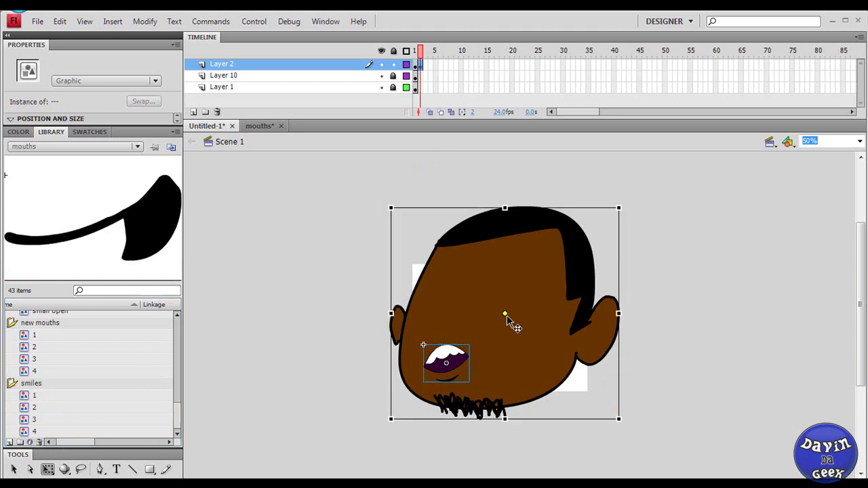
left_click_drag(507, 314, 516, 303)
left_click(416, 68)
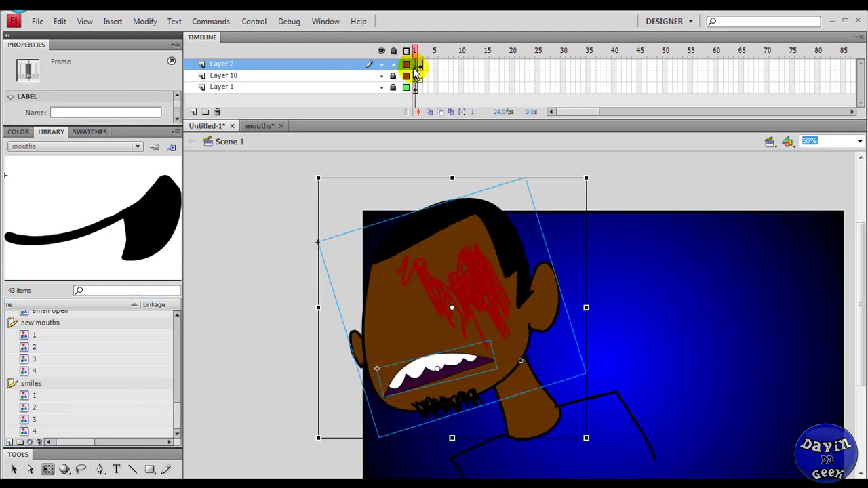
left_click_drag(449, 251, 500, 232)
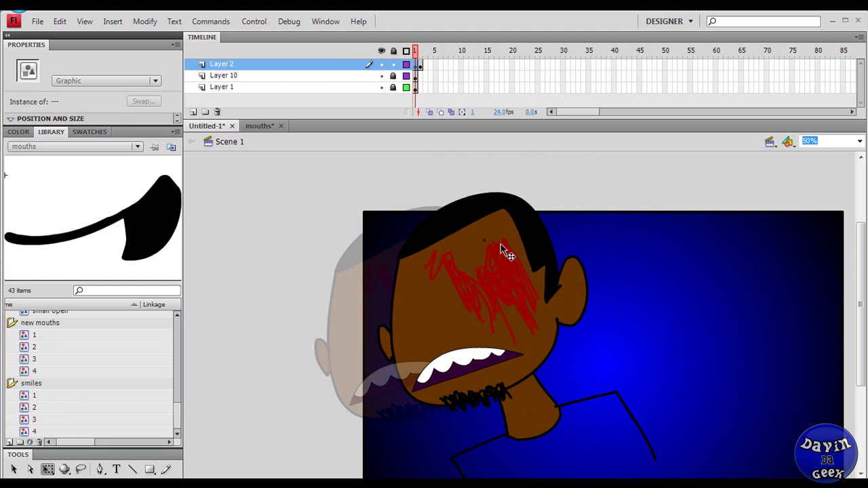
left_click(503, 249)
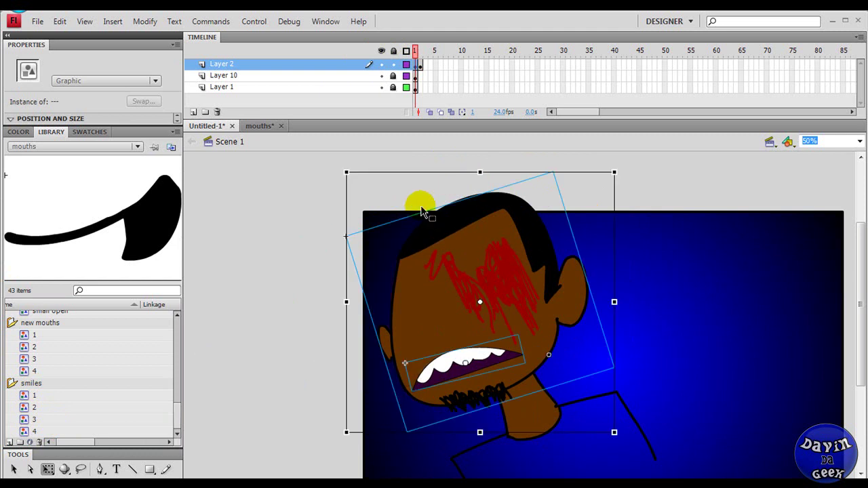
Step: Free transform the selected head and mouth as one, making them slightly shorter, tilting them a little and repositioning them over the neck
left_click(453, 306)
left_click(354, 214)
left_click(449, 171)
left_click(547, 211)
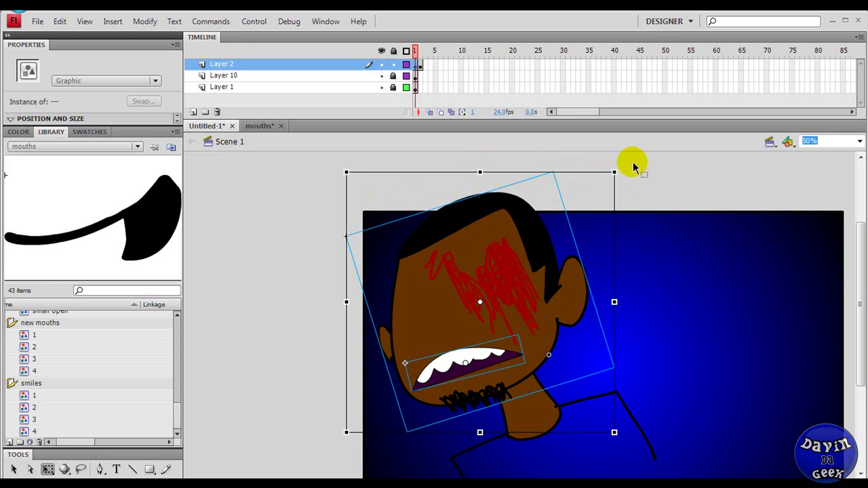
mouse_move(628, 172)
left_mouse_down()
mouse_move(550, 197)
mouse_move(618, 182)
left_mouse_up()
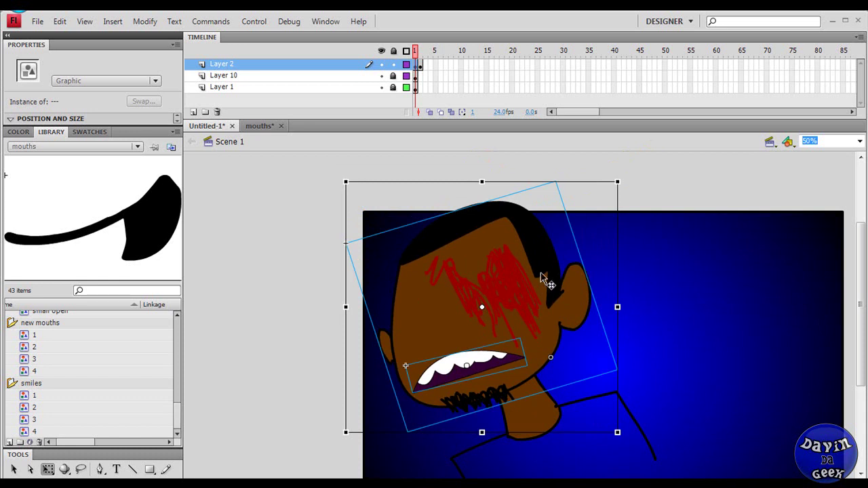
left_click_drag(542, 278, 543, 290)
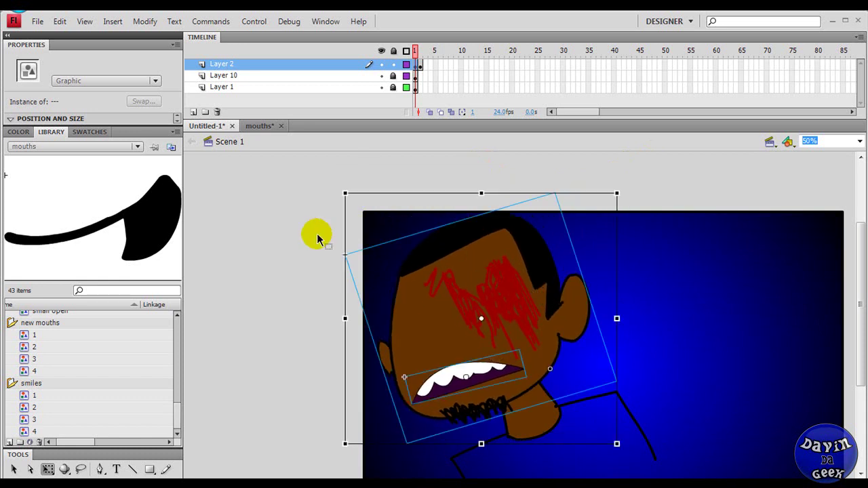
mouse_move(346, 186)
left_mouse_down()
mouse_move(382, 170)
mouse_move(352, 178)
left_mouse_up()
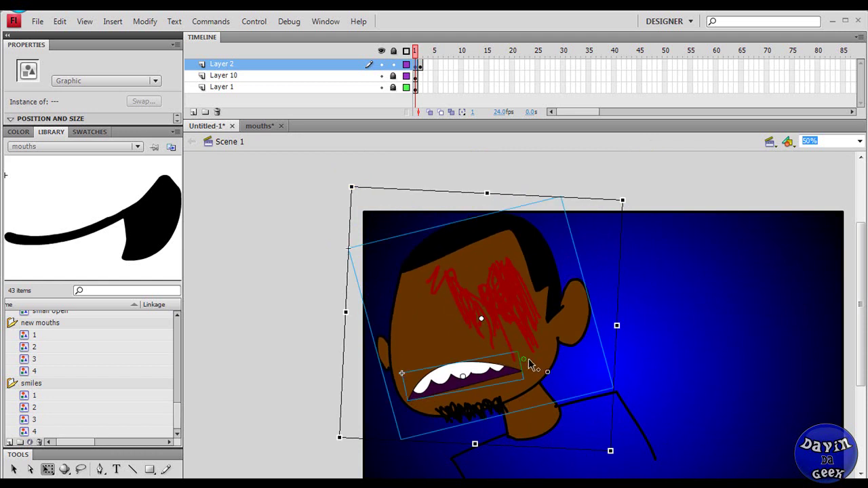
left_click_drag(505, 322, 473, 314)
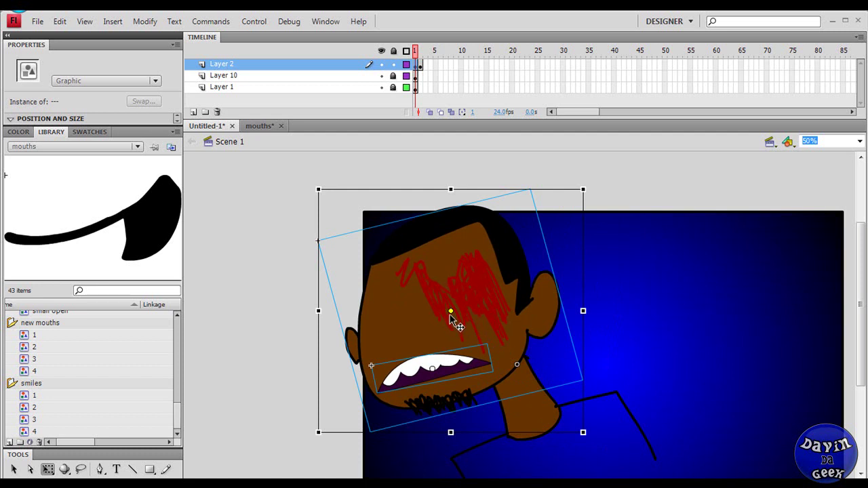
Step: Move the transformation point to where the jaw meets the neck and rotate the head and mouth slightly clockwise around it
left_click(338, 204)
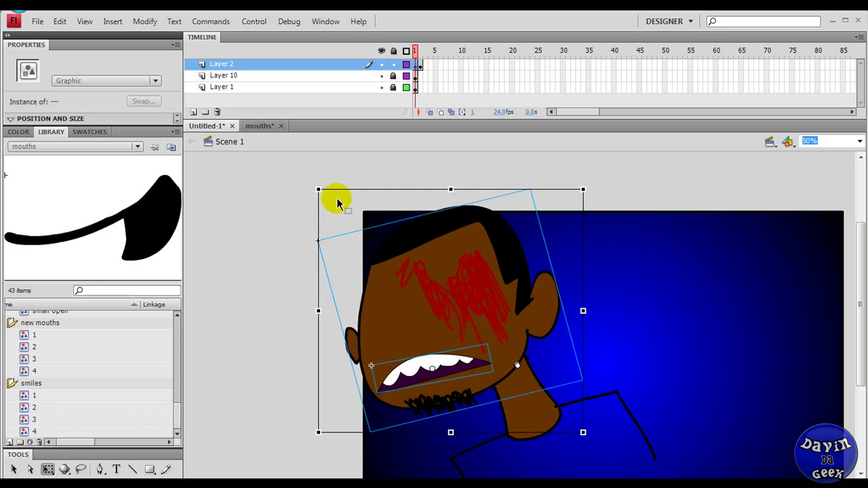
left_click_drag(583, 190, 582, 191)
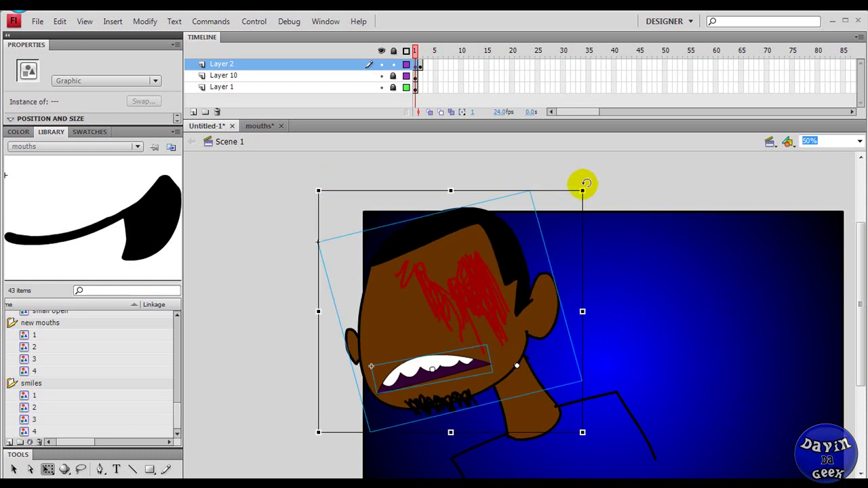
left_click_drag(585, 184, 601, 192)
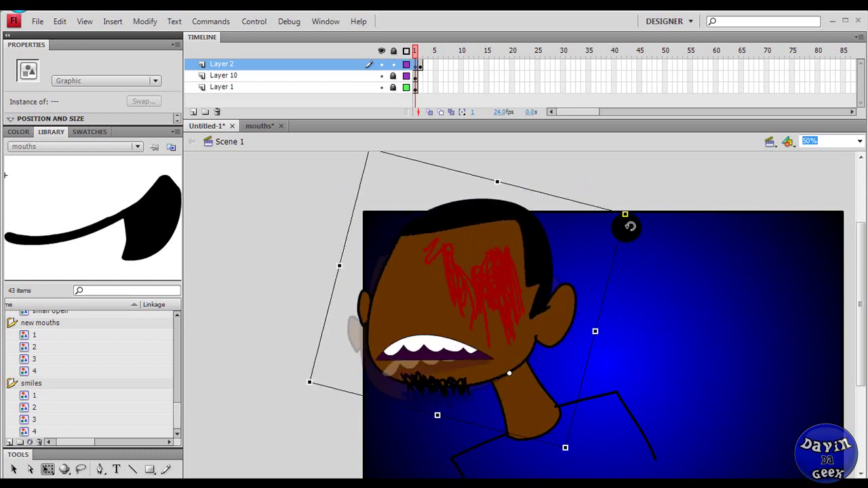
left_click_drag(631, 227, 589, 177)
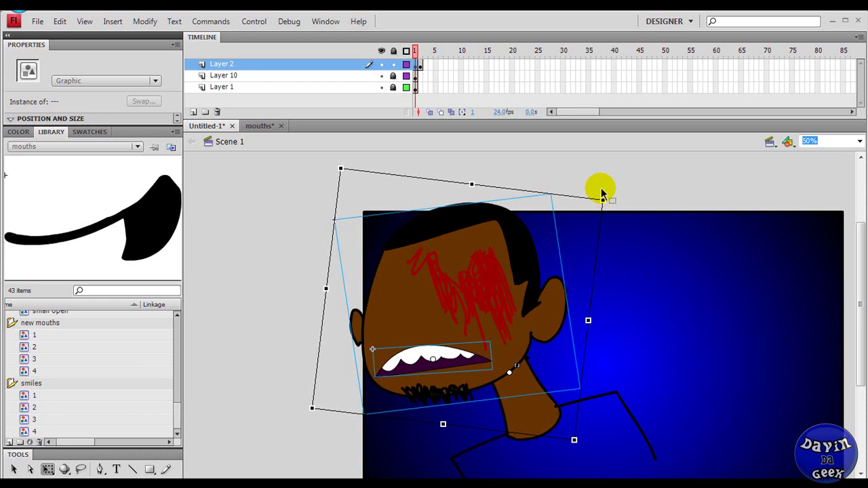
mouse_move(591, 184)
left_mouse_down()
mouse_move(522, 178)
mouse_move(653, 194)
mouse_move(545, 180)
mouse_move(586, 185)
left_mouse_up()
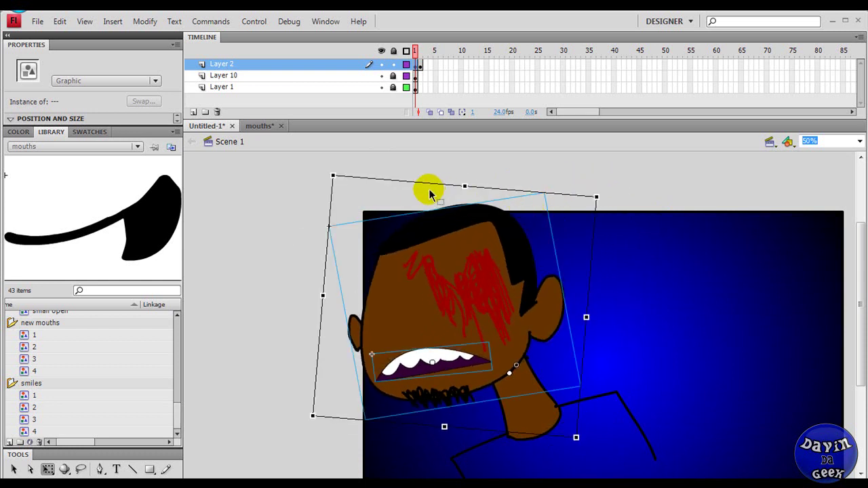